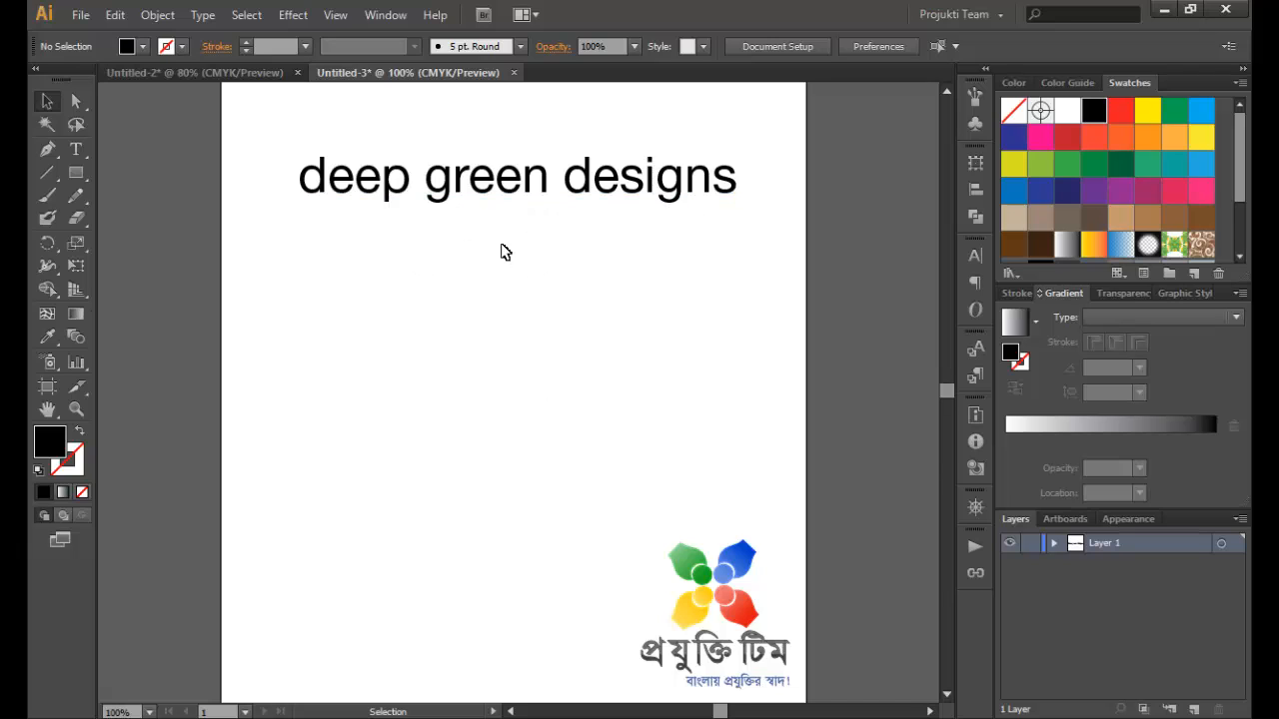
# Duplicate the "deep green designs" text directly below the original and delete the word "designs" from the copy
pyautogui.click(511, 196)
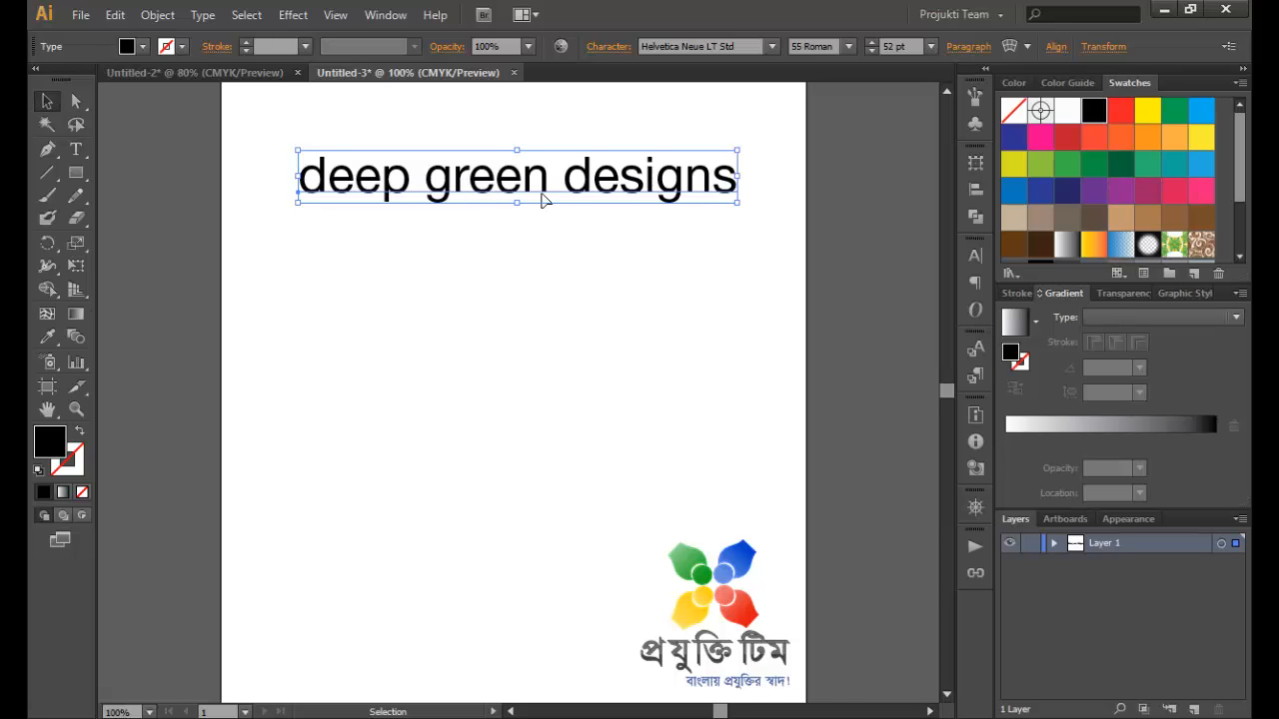
pyautogui.moveTo(542, 196); pyautogui.dragTo(544, 258)
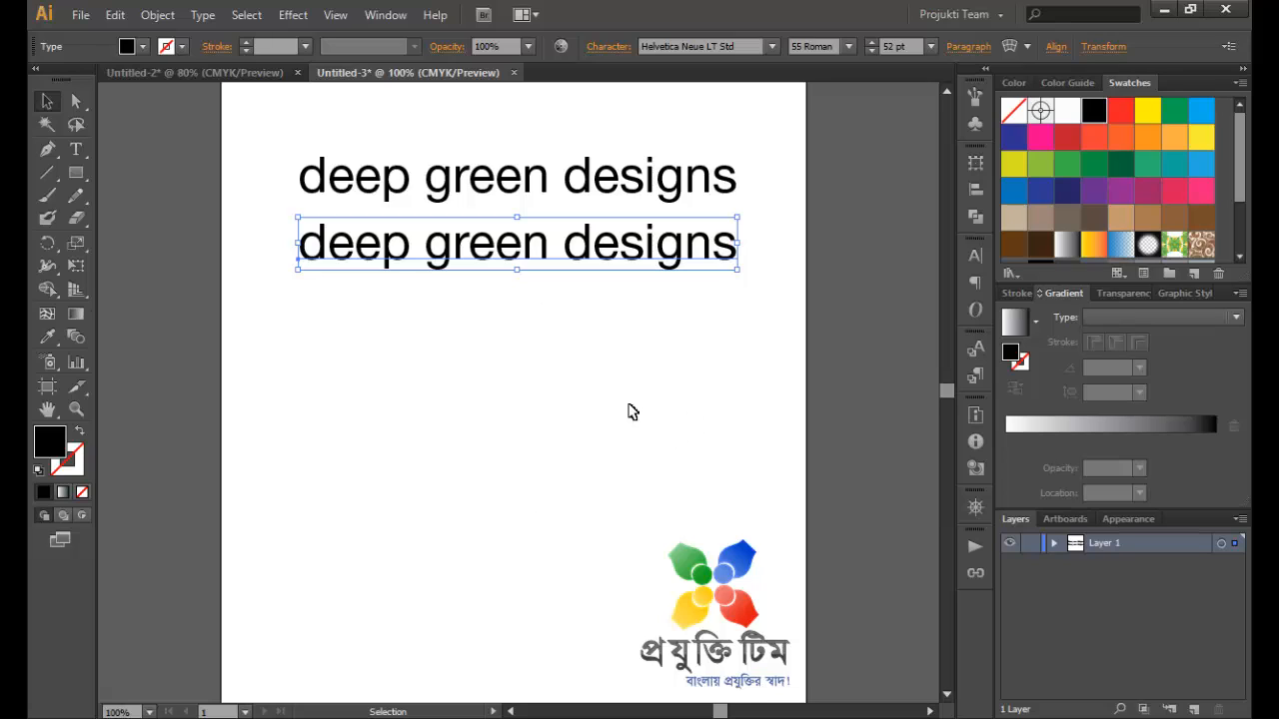
pyautogui.doubleClick(565, 247)
pyautogui.moveTo(566, 244); pyautogui.dragTo(796, 251)
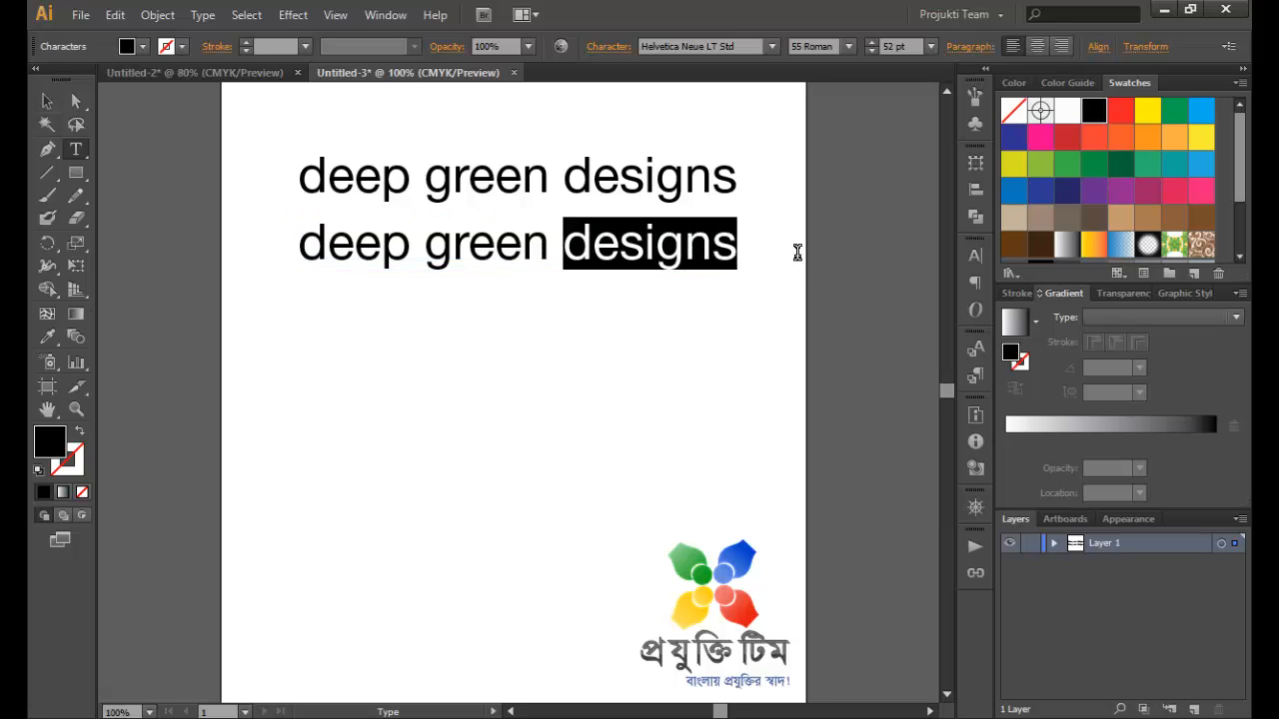
pyautogui.press('BackSpace')
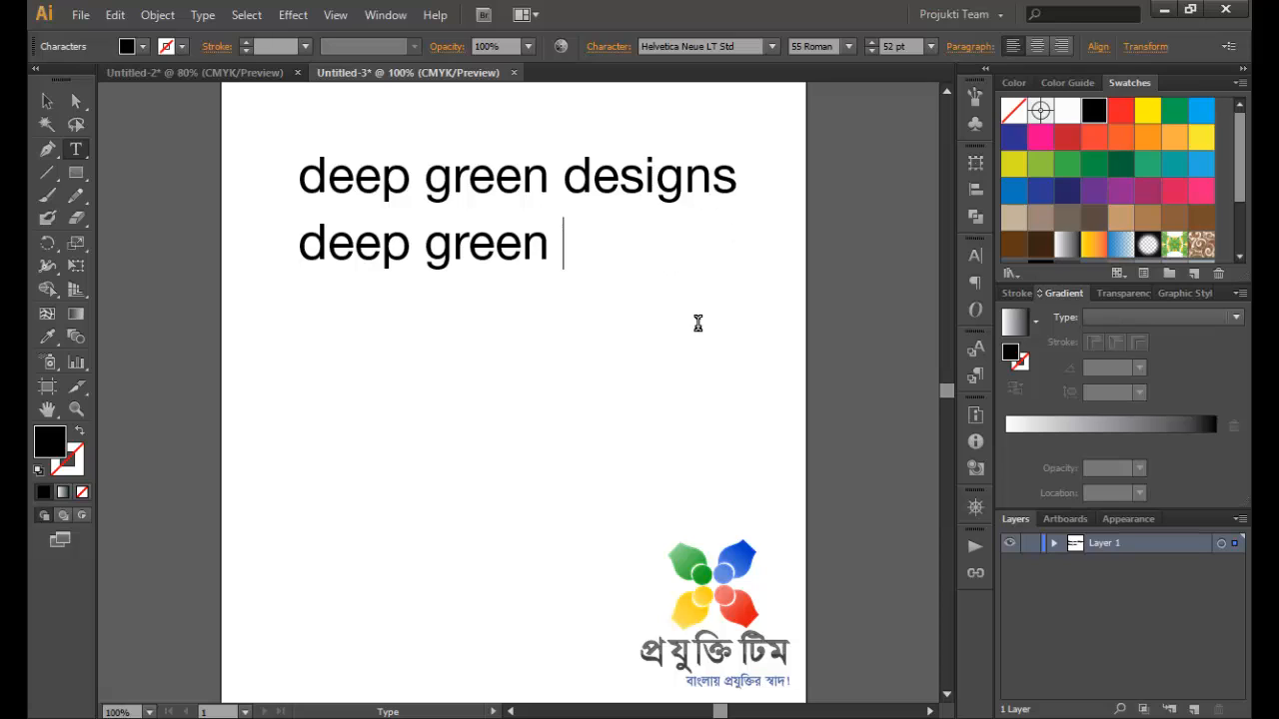
pyautogui.click(48, 102)
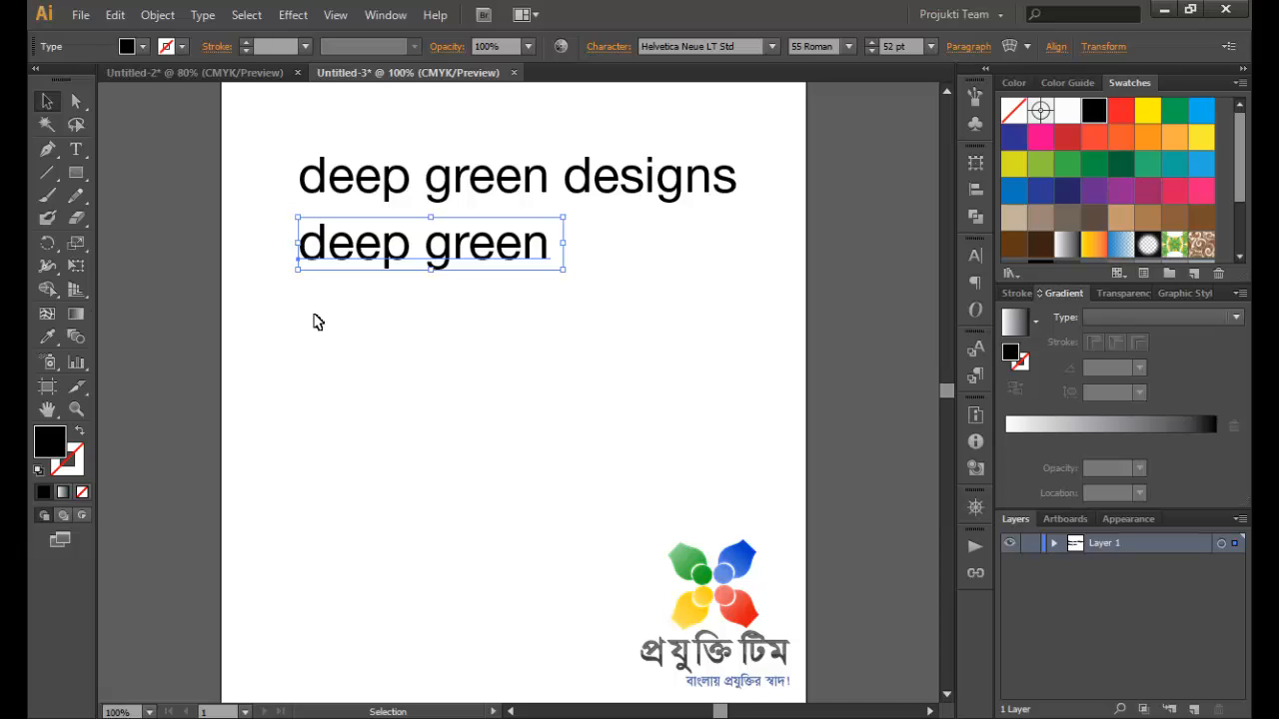
# Duplicate the "deep green" line directly below itself and set the copy's font style to 75 Bold
pyautogui.click(610, 181)
pyautogui.click(501, 253)
pyautogui.click(976, 256)
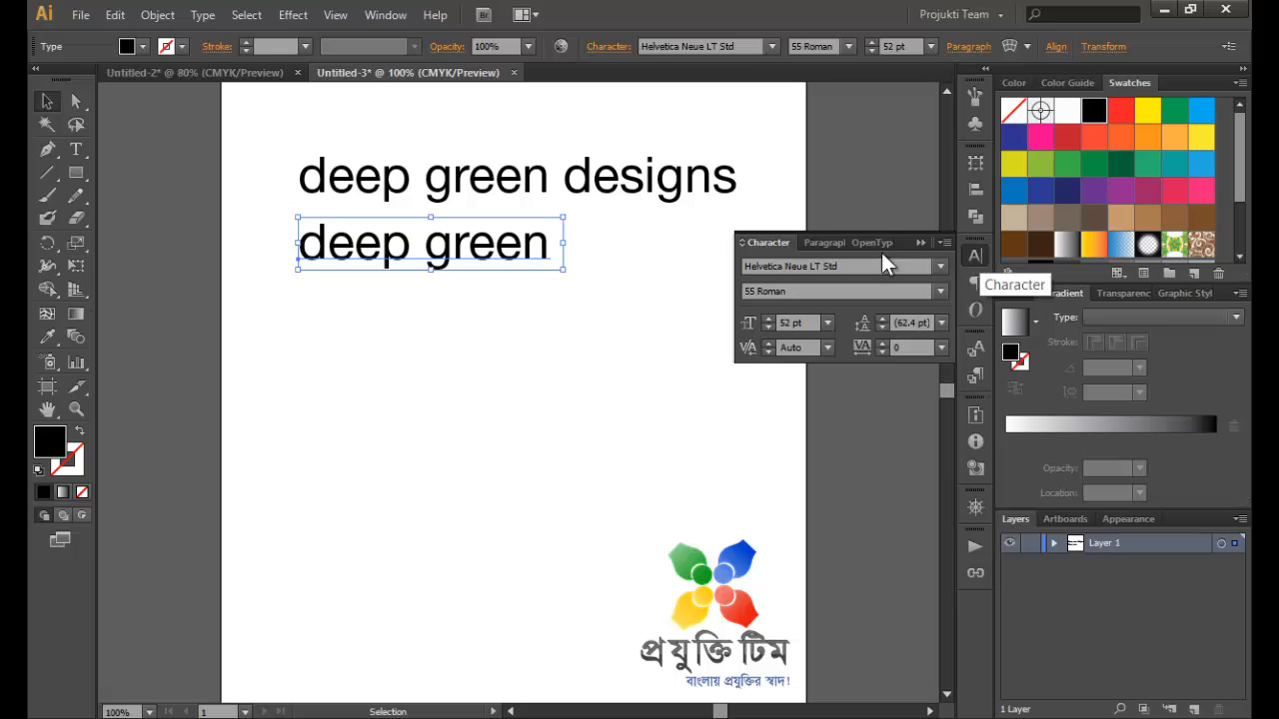
pyautogui.click(940, 292)
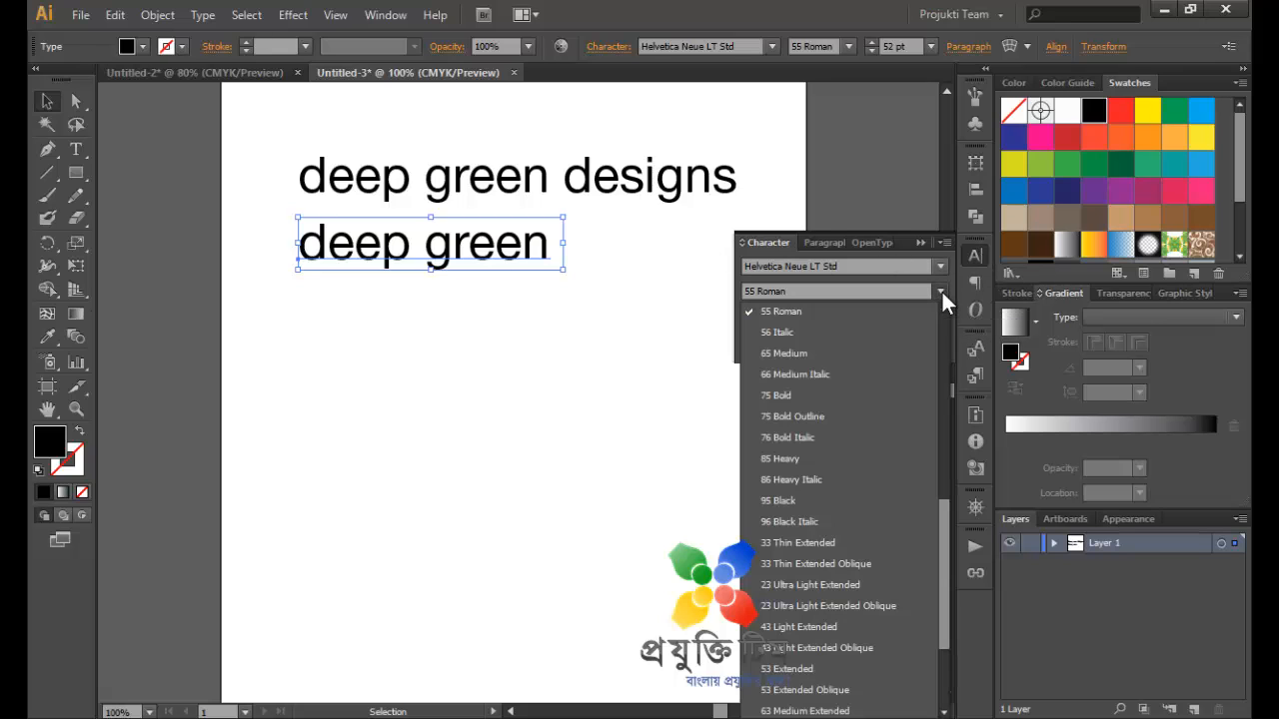
pyautogui.click(936, 292)
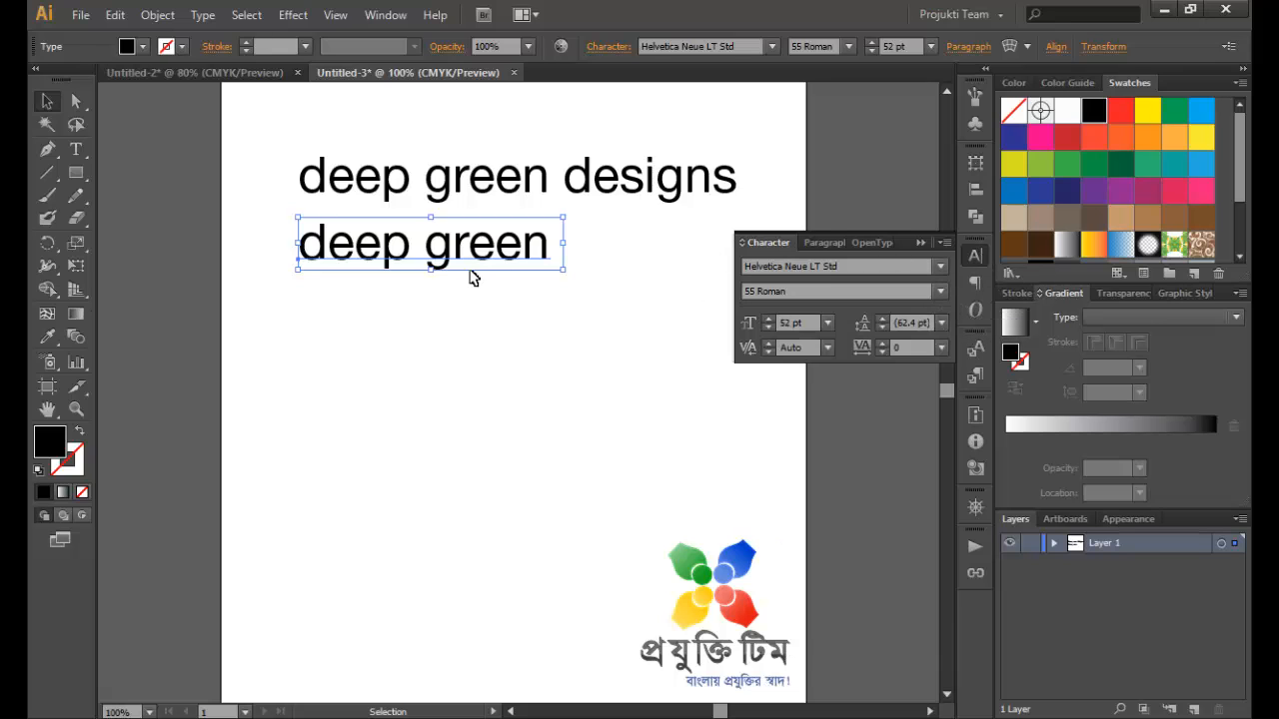
pyautogui.moveTo(471, 252); pyautogui.dragTo(474, 314)
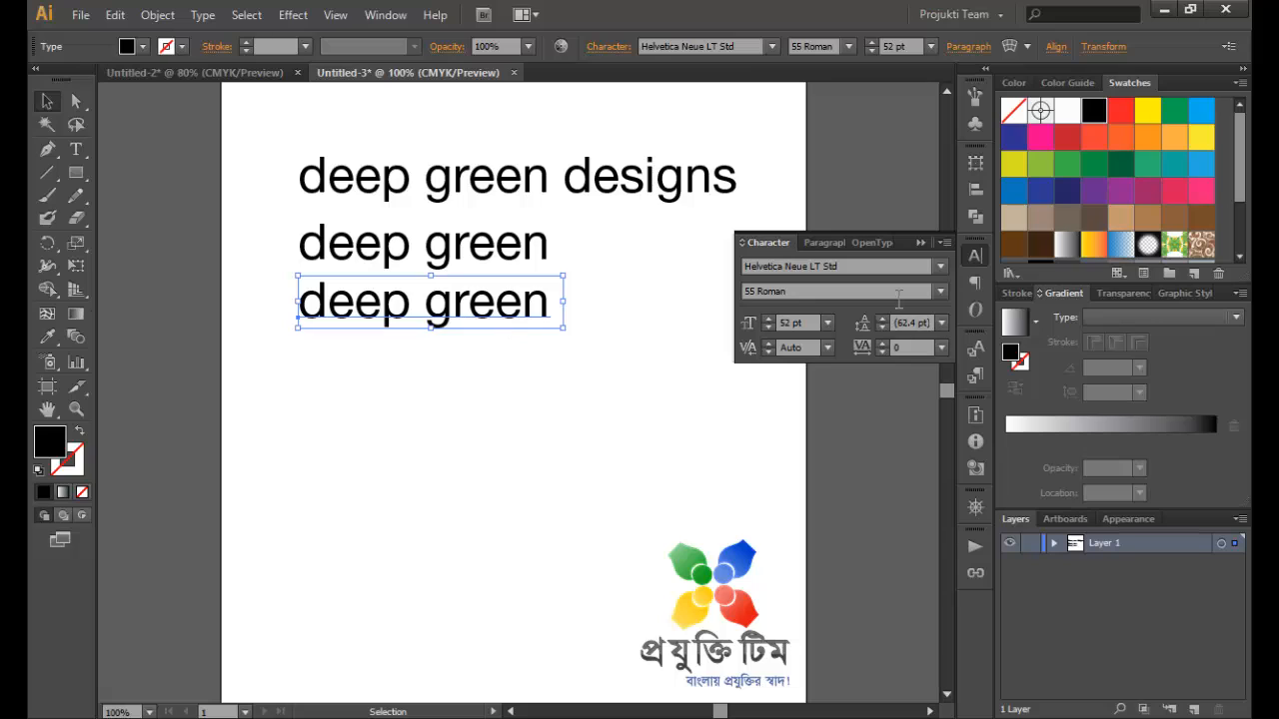
pyautogui.click(940, 292)
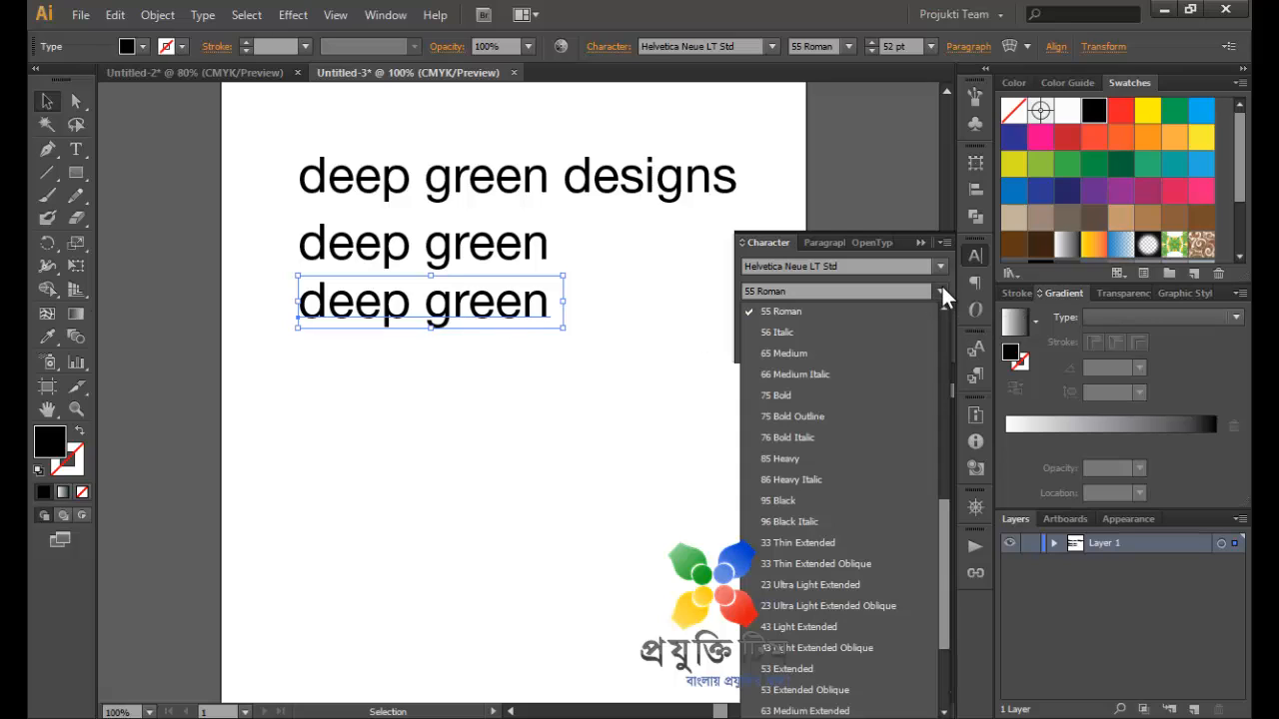
pyautogui.click(816, 396)
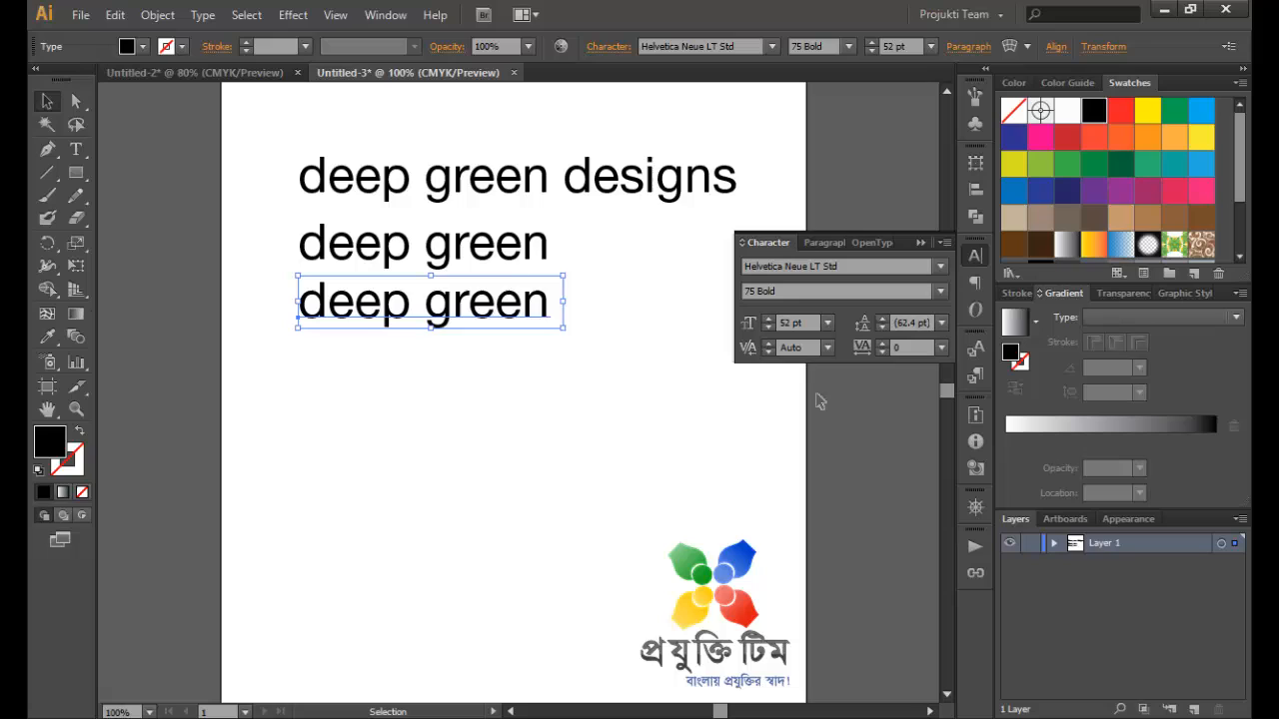
# Set the word "green" in the bold line to the 35 Thin font style
pyautogui.doubleClick(436, 316)
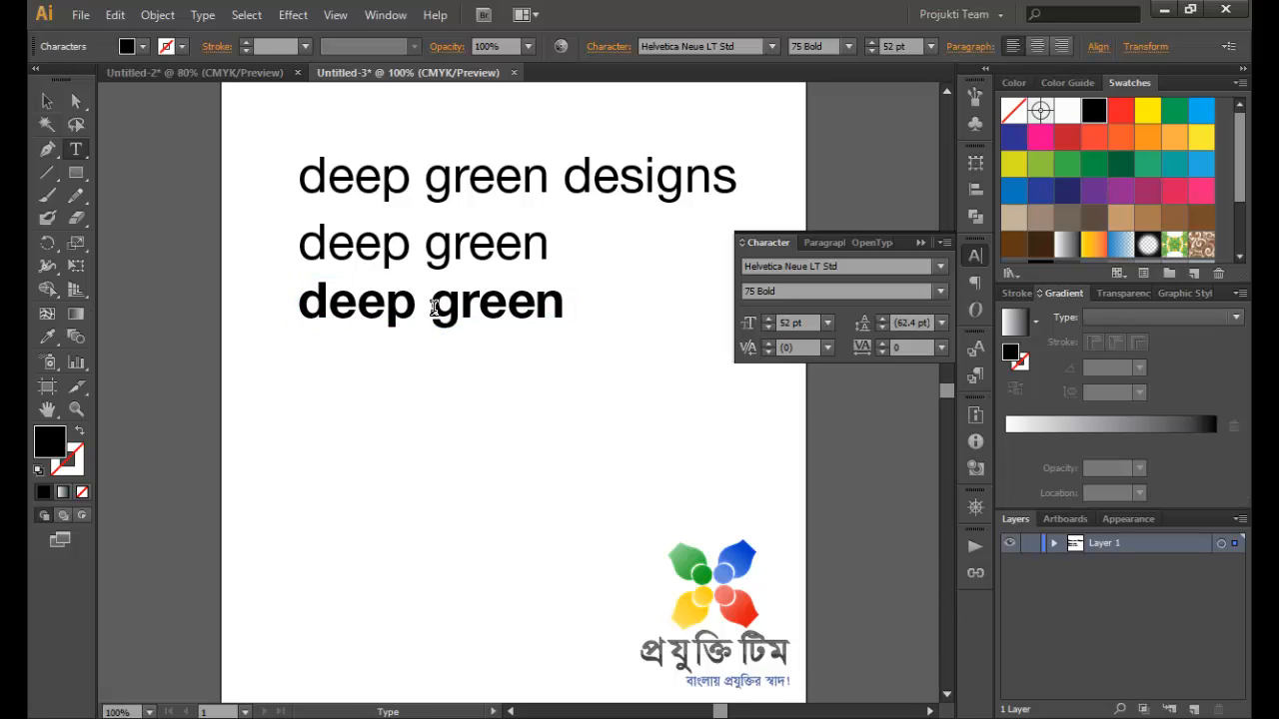
pyautogui.moveTo(431, 311); pyautogui.dragTo(583, 314)
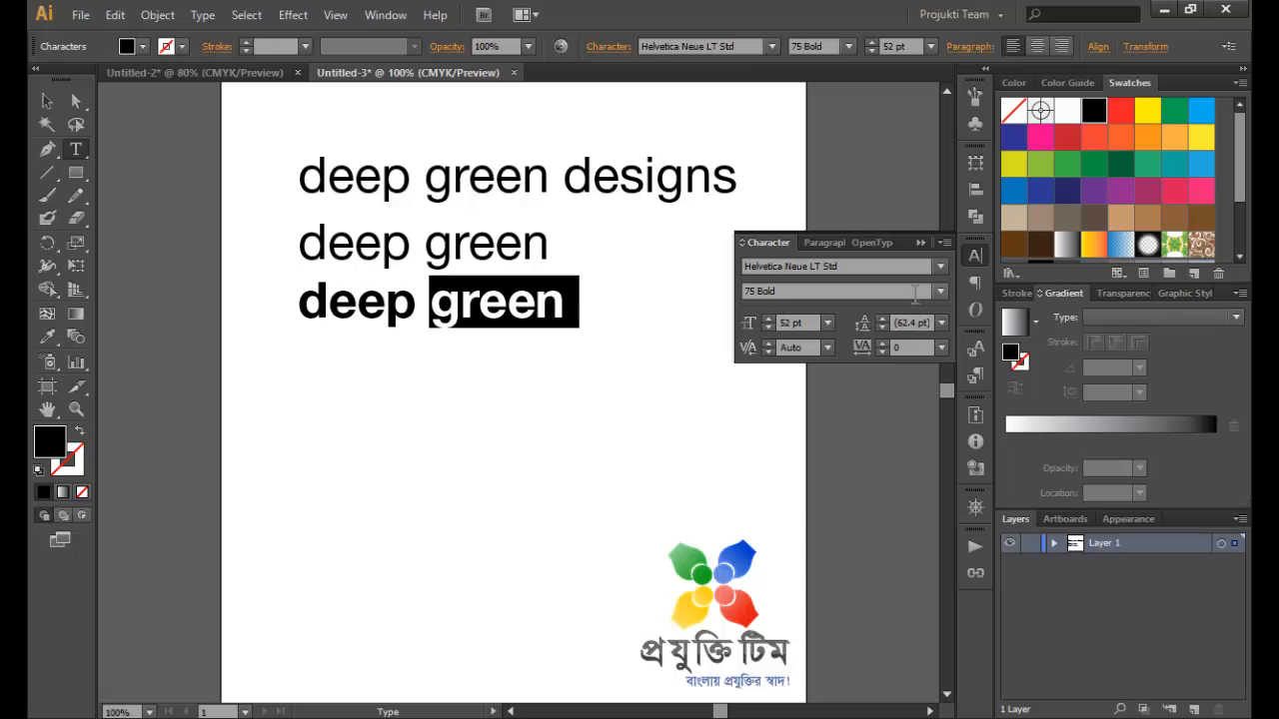
pyautogui.click(939, 291)
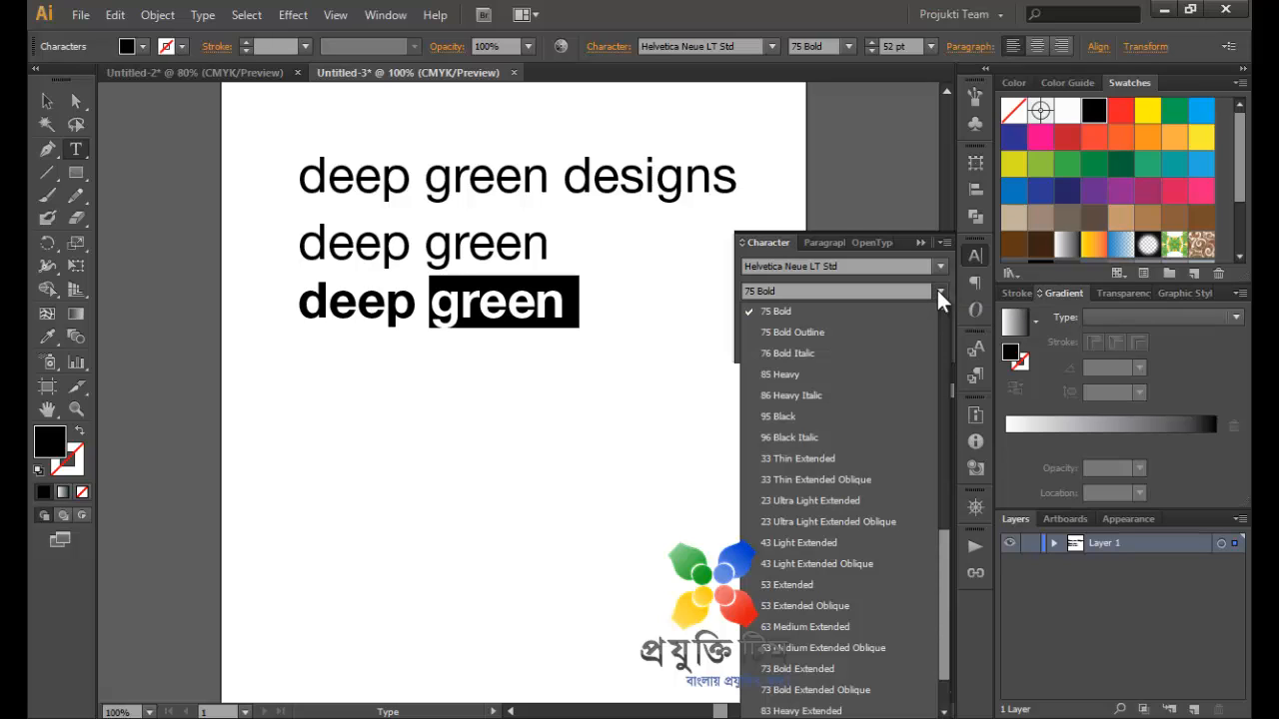
pyautogui.scroll(4, 835, 358)
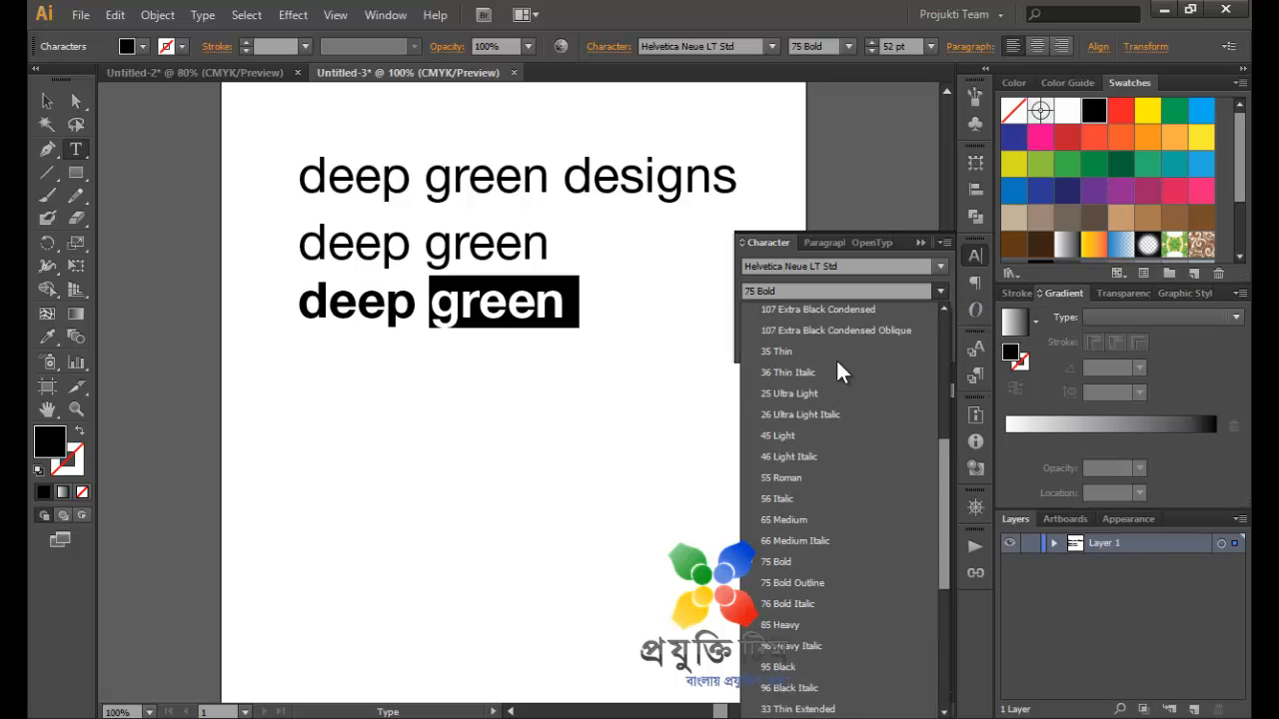
pyautogui.click(831, 353)
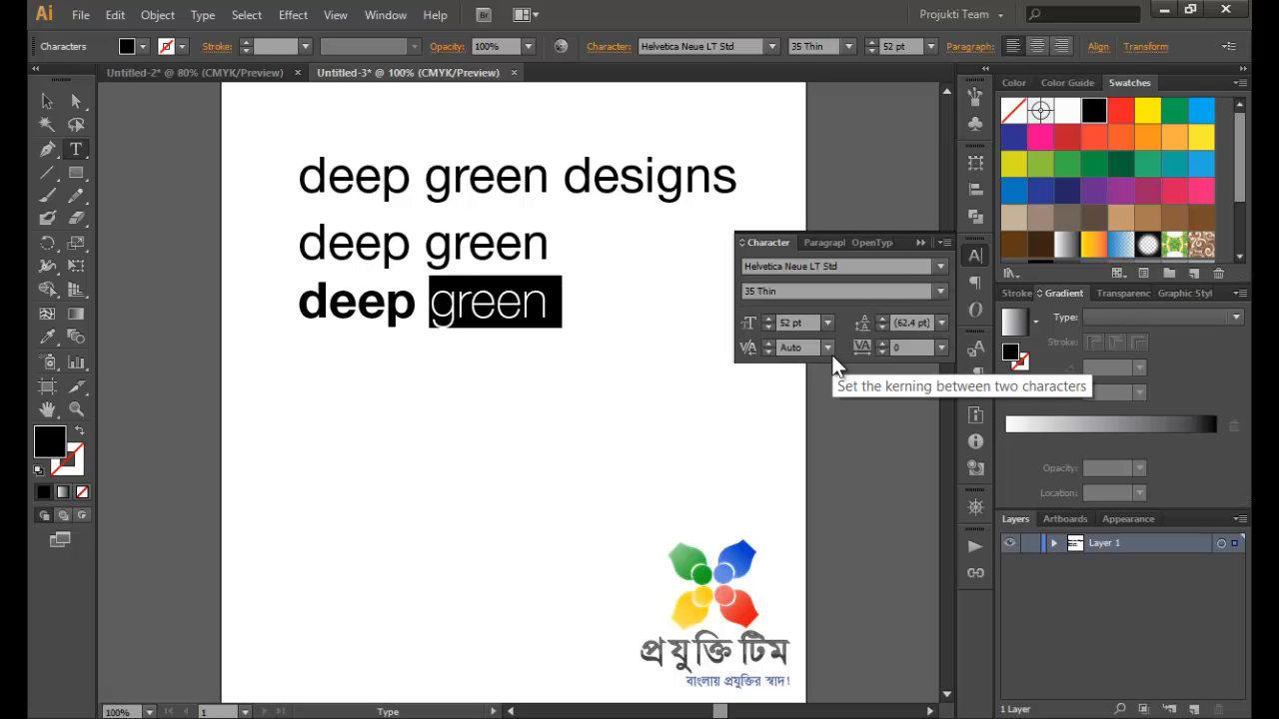
pyautogui.click(43, 102)
pyautogui.click(506, 456)
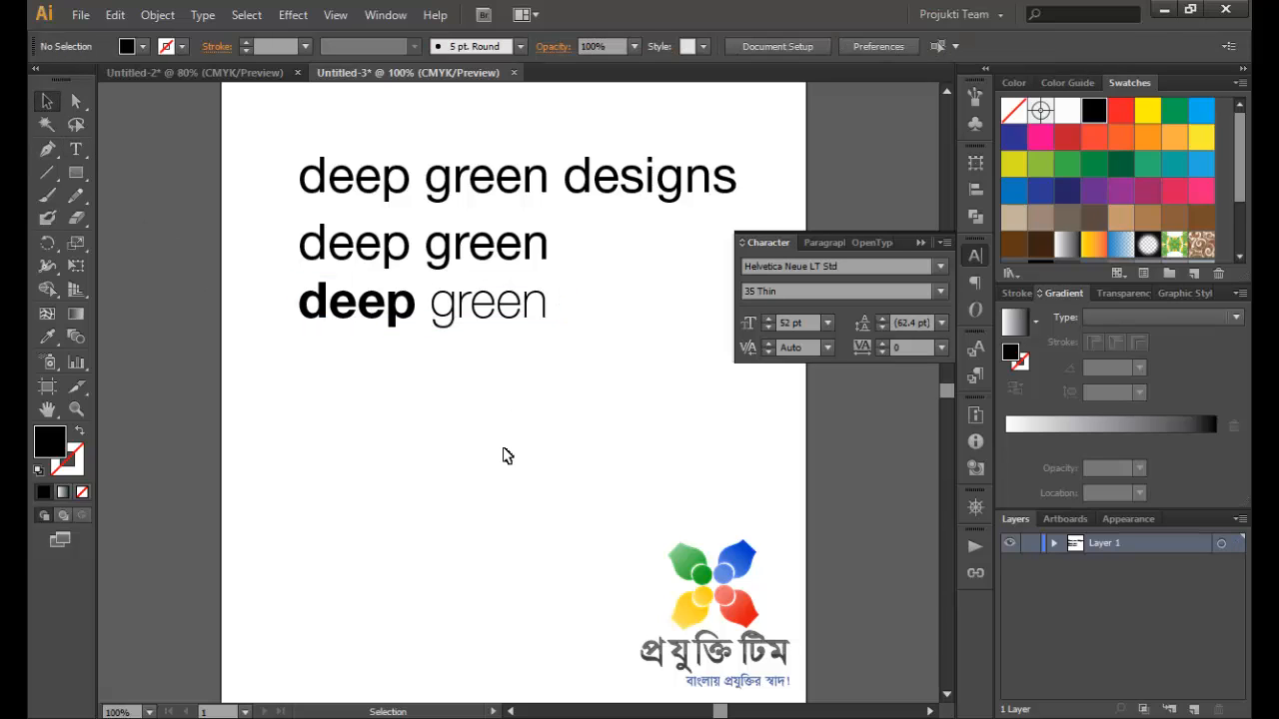
# Duplicate the bold and thin "deep green" line below itself and fill the copy's word "green" with dark green
pyautogui.click(470, 317)
pyautogui.moveTo(470, 317); pyautogui.dragTo(473, 373)
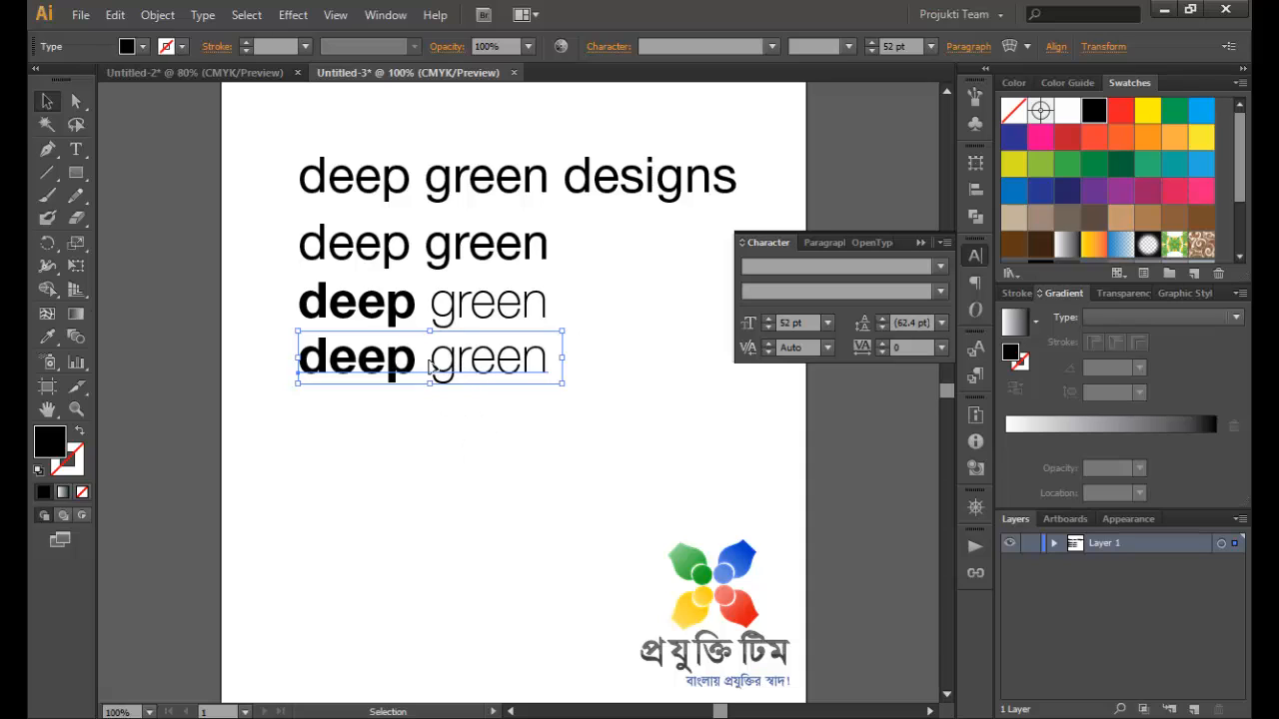
pyautogui.doubleClick(429, 365)
pyautogui.hotkey('ctrl', 'a')
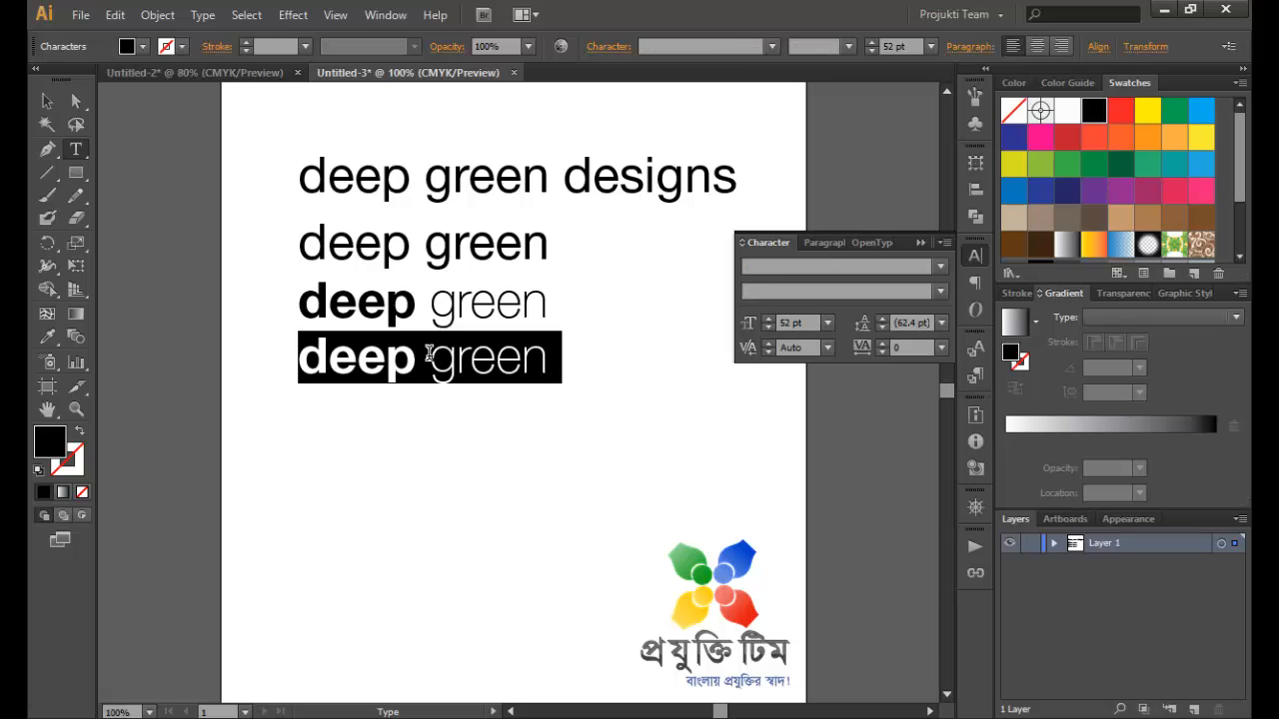
pyautogui.moveTo(431, 359); pyautogui.dragTo(573, 366)
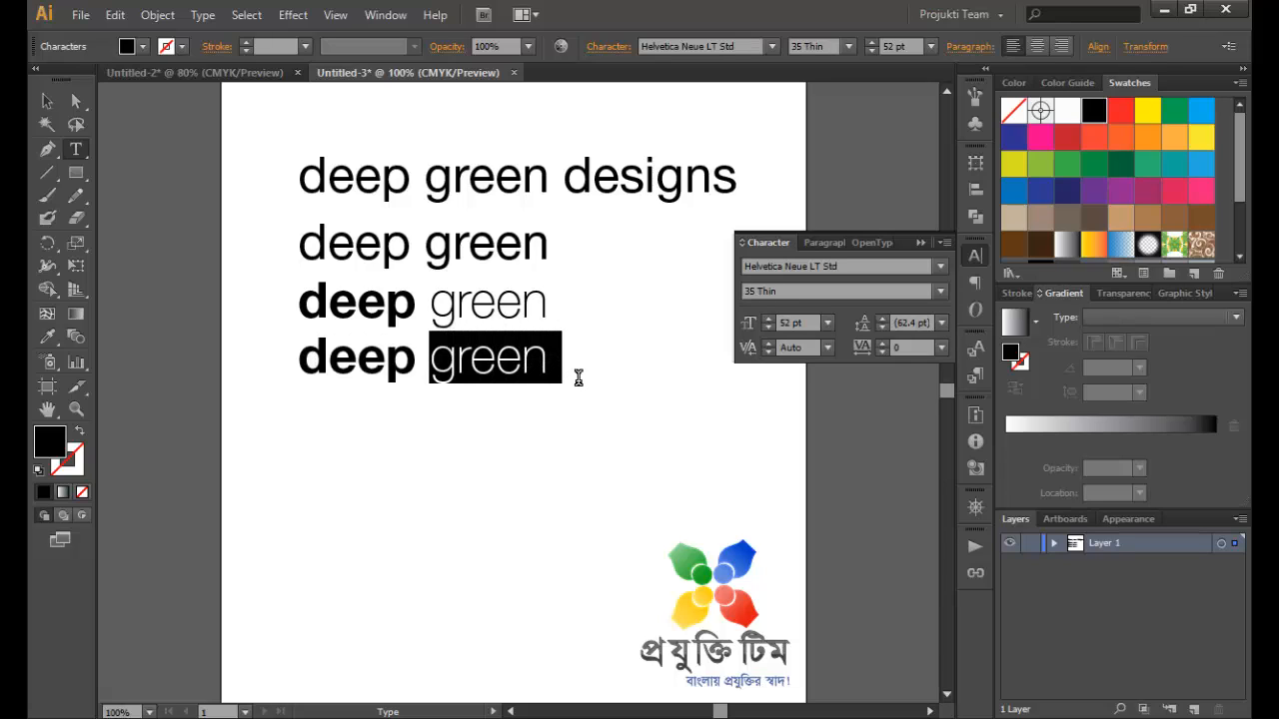
pyautogui.click(1092, 170)
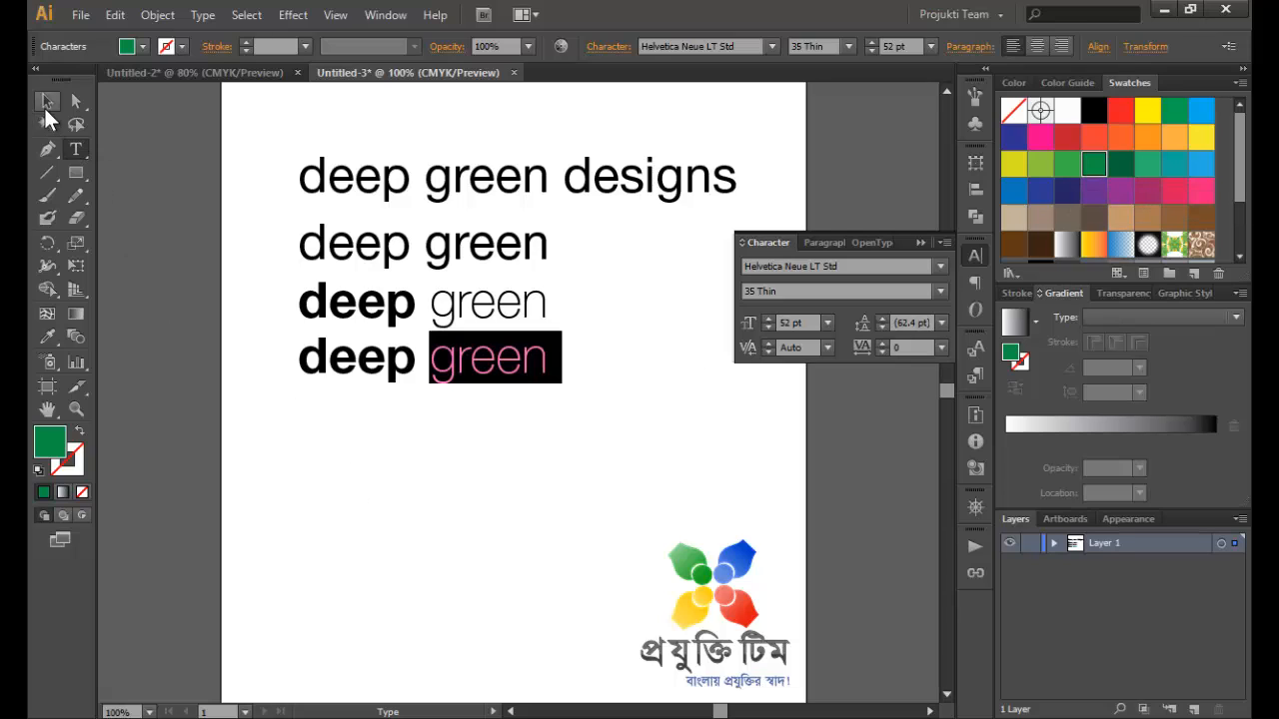
pyautogui.click(46, 104)
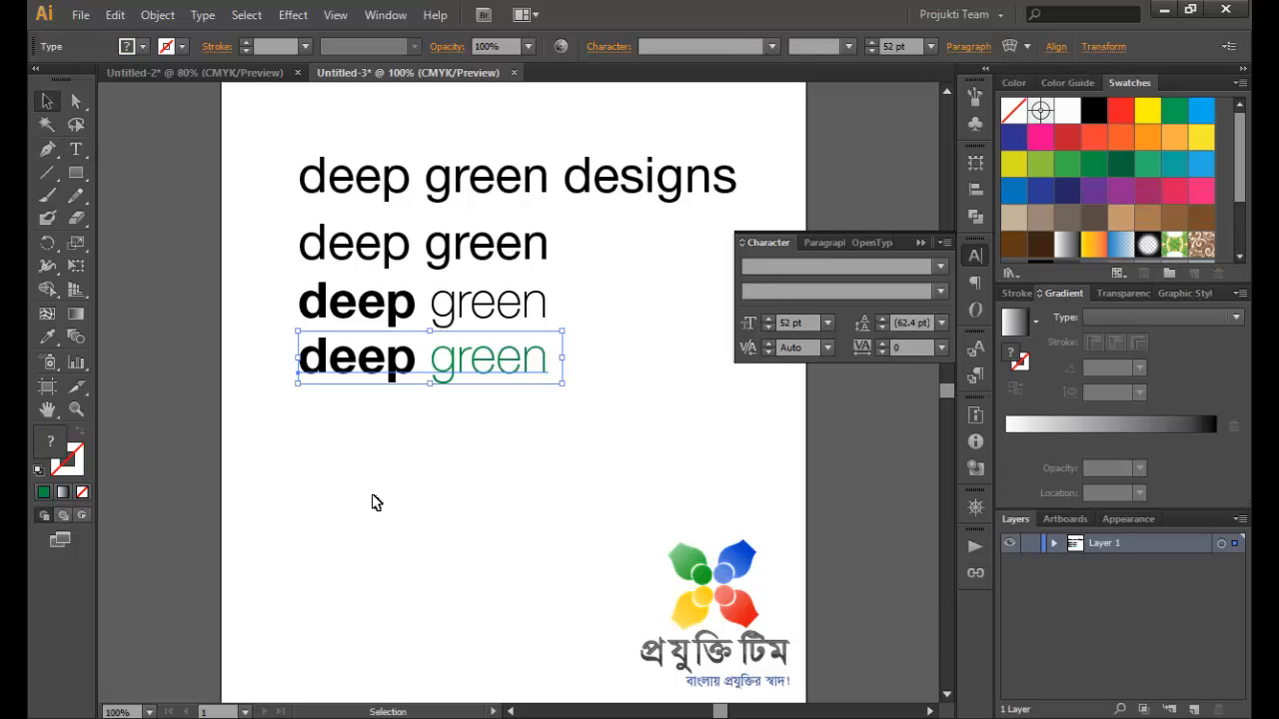
# Remove the space between "deep" and "green" in the two-colour line
pyautogui.doubleClick(431, 368)
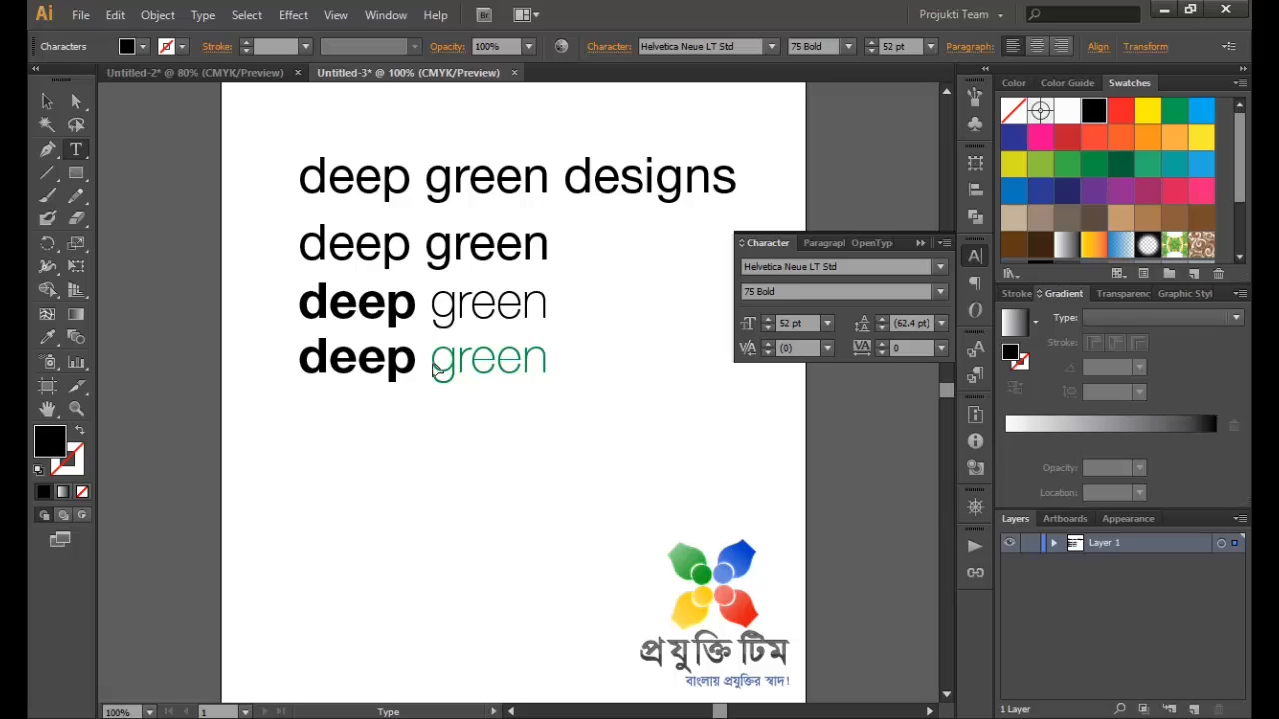
pyautogui.press('BackSpace')
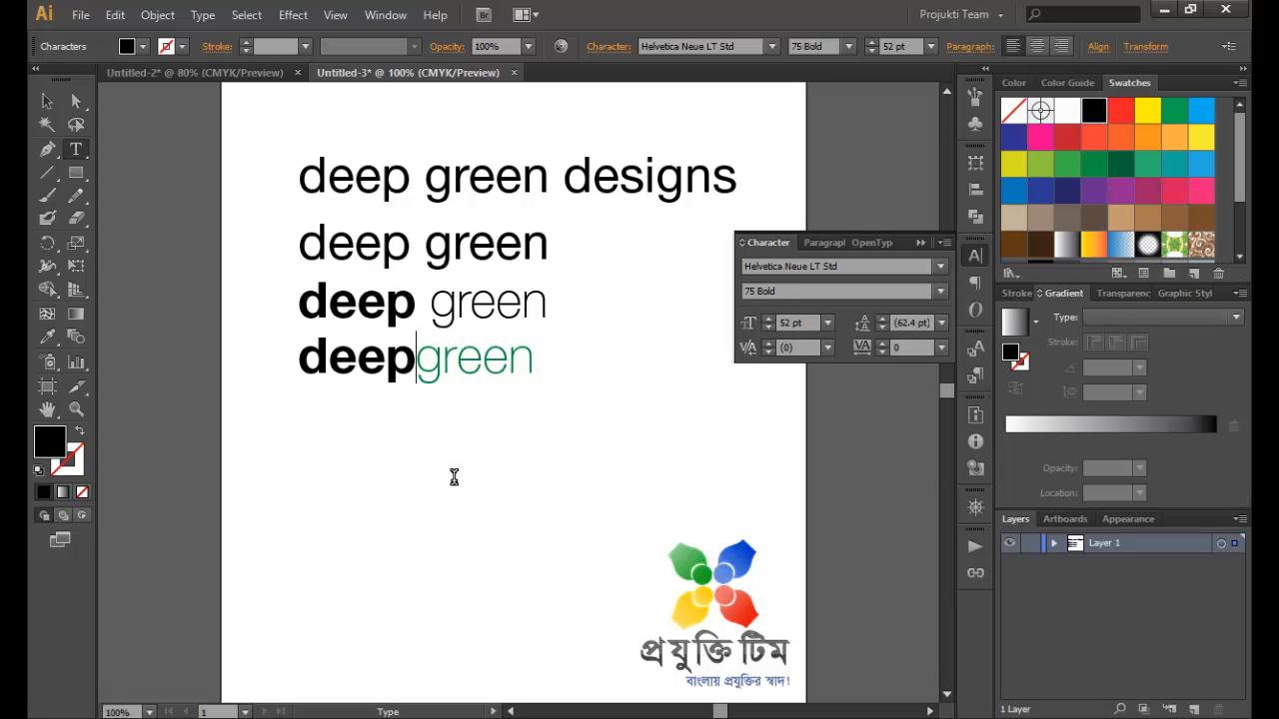
pyautogui.press('Right')
pyautogui.press('Right')
pyautogui.click(46, 103)
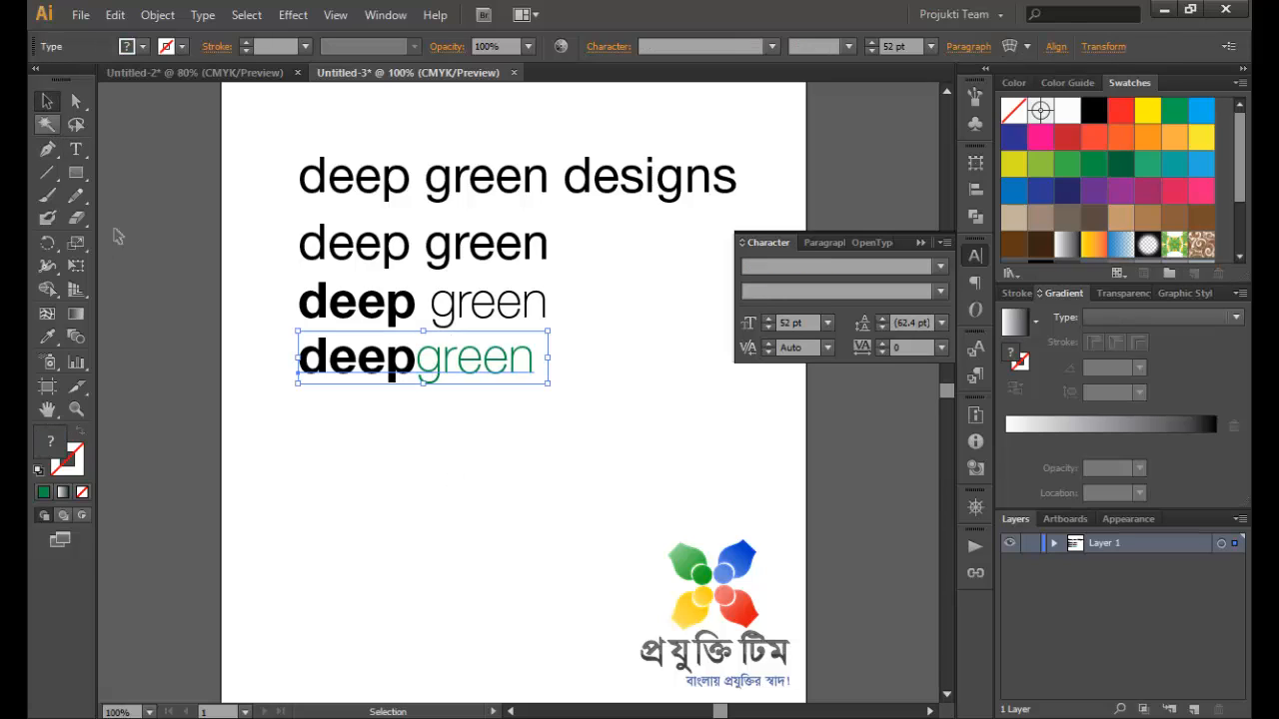
pyautogui.click(459, 516)
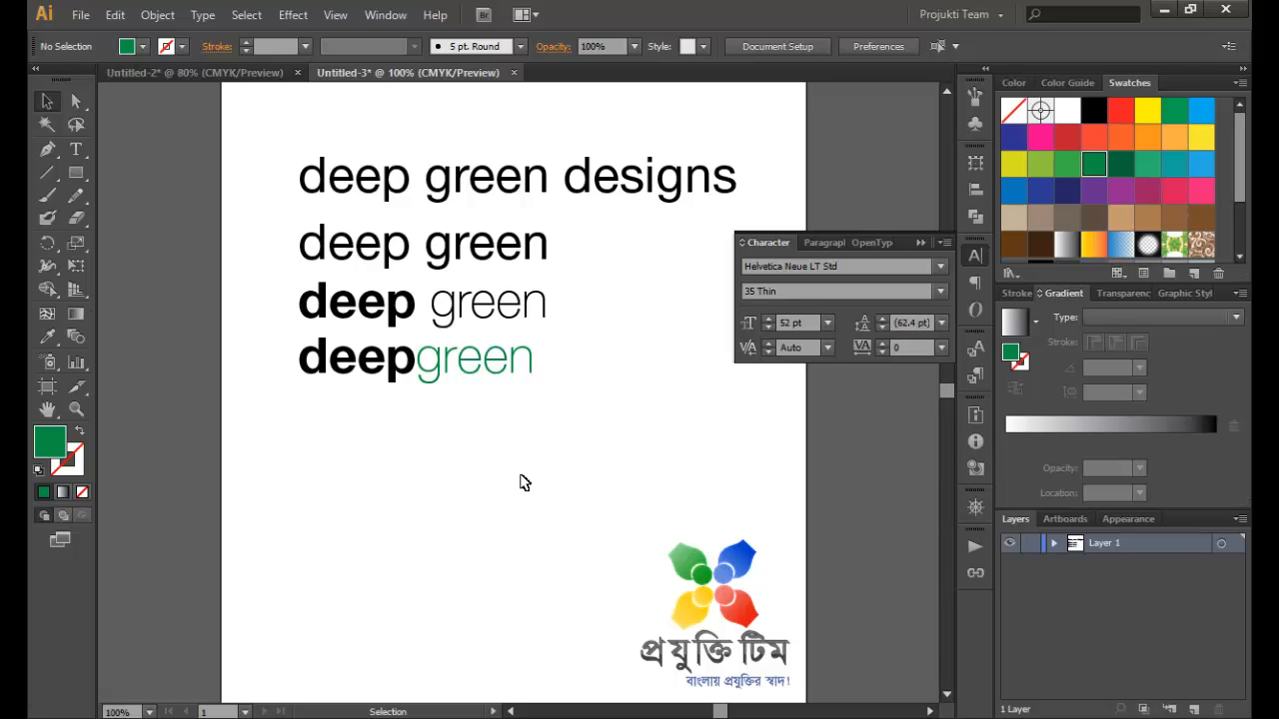
# Delete the two styled "deep green" copies and the original "deep green designs" line
pyautogui.moveTo(596, 310); pyautogui.dragTo(417, 393)
pyautogui.press('Delete')
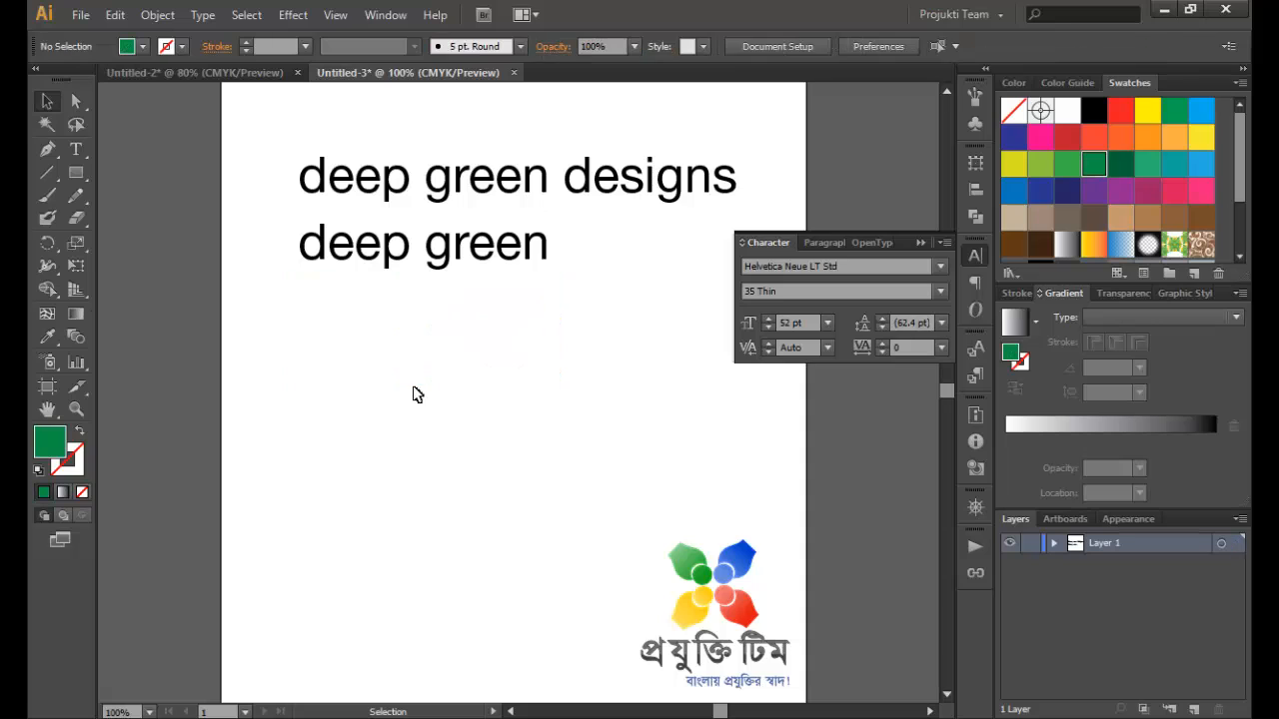
pyautogui.click(611, 175)
pyautogui.press('Delete')
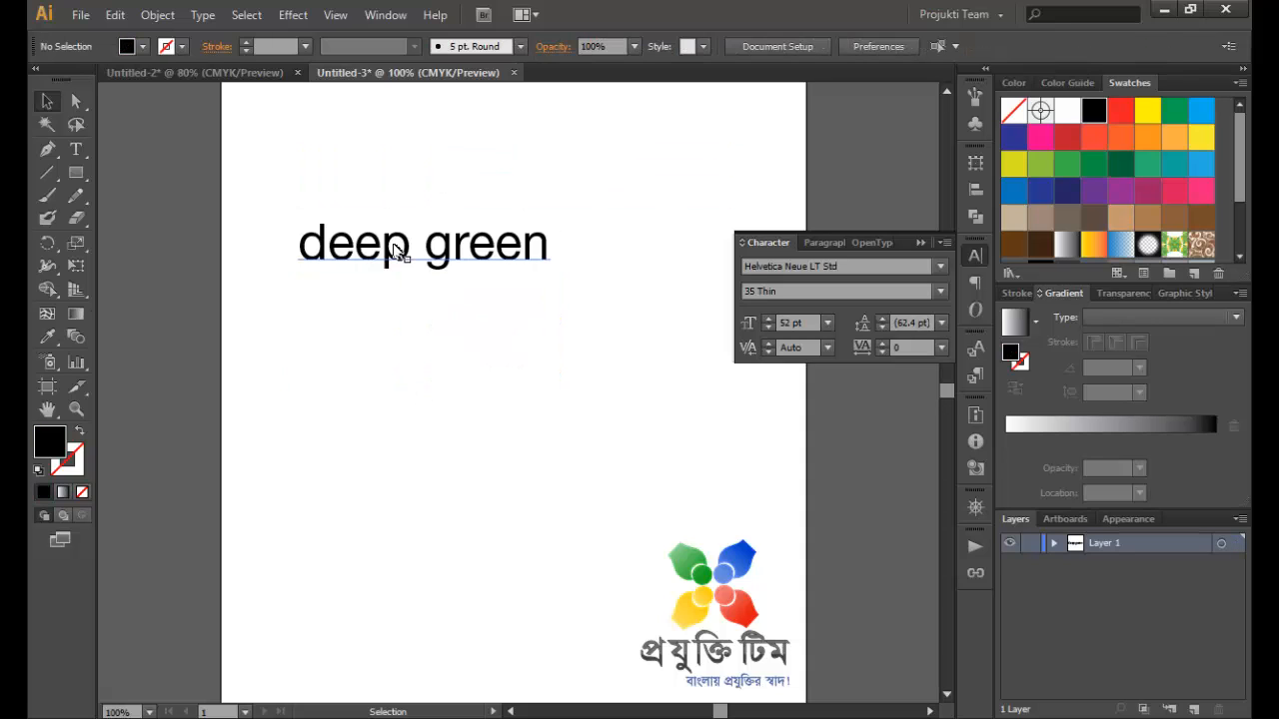
# Fill the word "green" in the remaining "deep green" line with the dark green swatch
pyautogui.doubleClick(432, 265)
pyautogui.moveTo(424, 262); pyautogui.dragTo(572, 262)
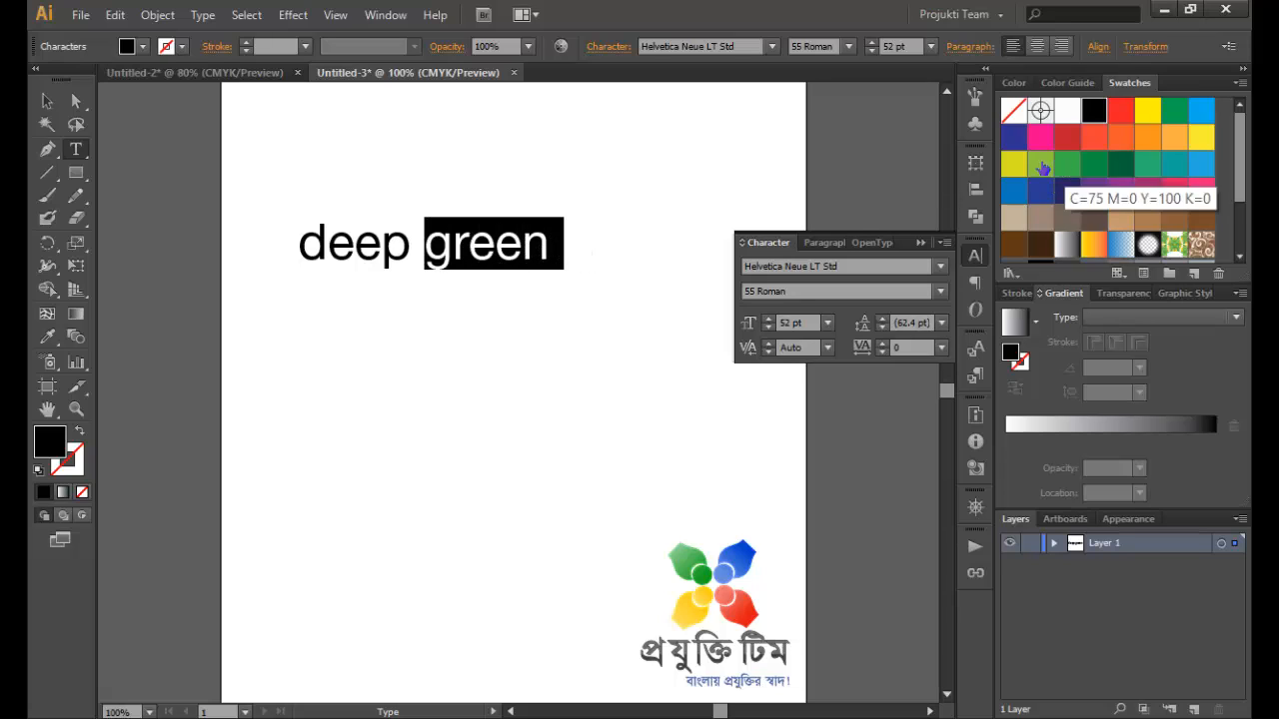
pyautogui.click(1092, 165)
pyautogui.click(45, 105)
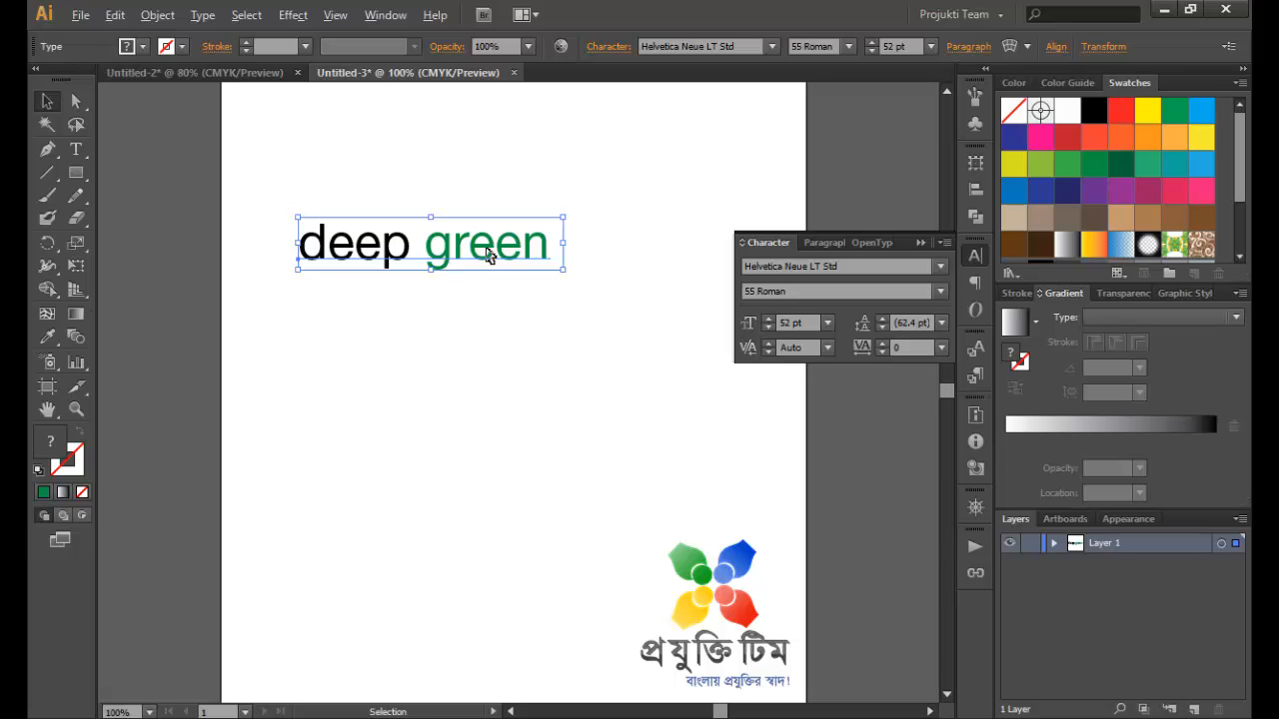
# Duplicate the two-colour "deep green" line downward and repeat the copy until six evenly spaced lines are stacked
pyautogui.moveTo(488, 252); pyautogui.dragTo(489, 313)
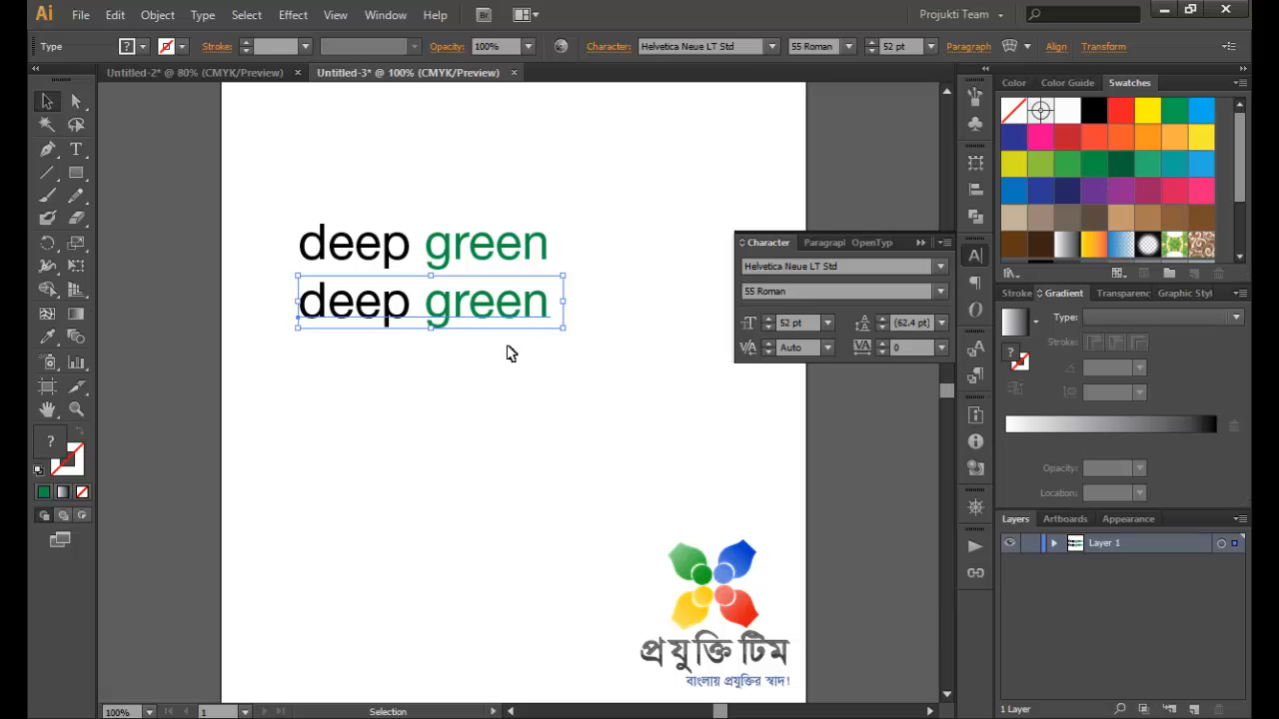
pyautogui.press('ctrl')
pyautogui.hotkey('ctrl', 'd')
pyautogui.hotkey('ctrl', 'd')
pyautogui.hotkey('ctrl', 'd')
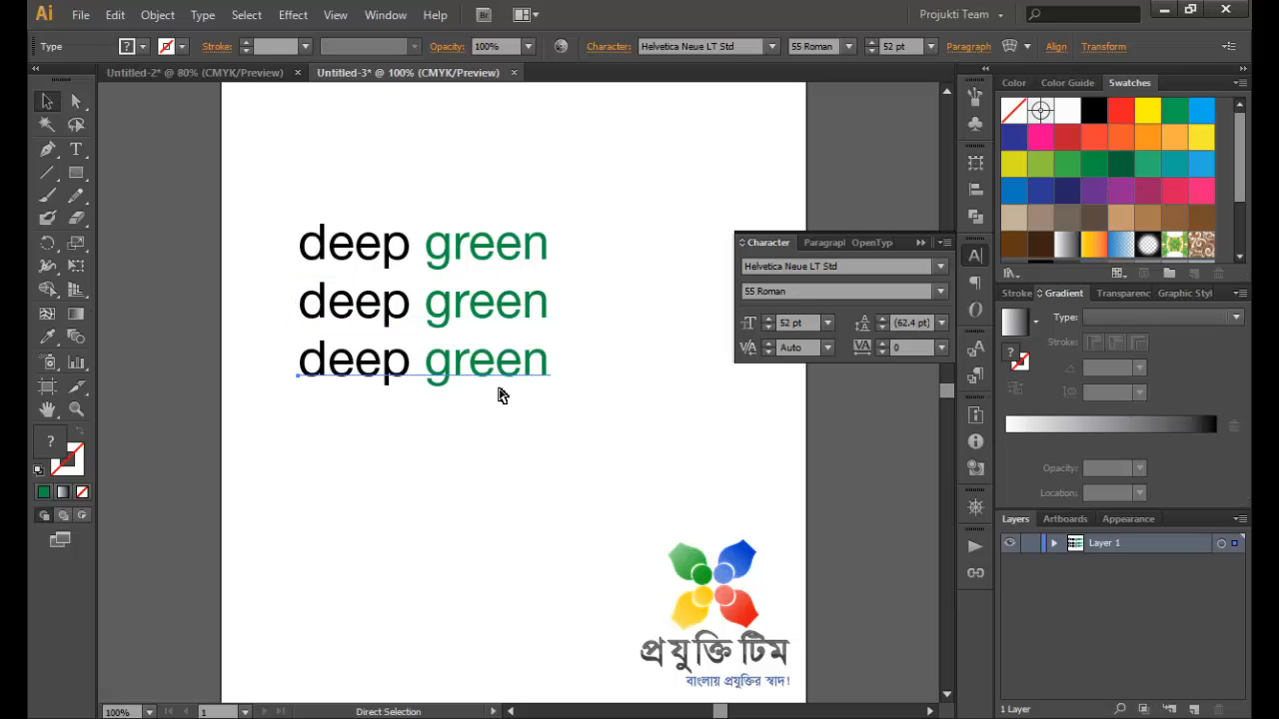
pyautogui.hotkey('ctrl', 'd')
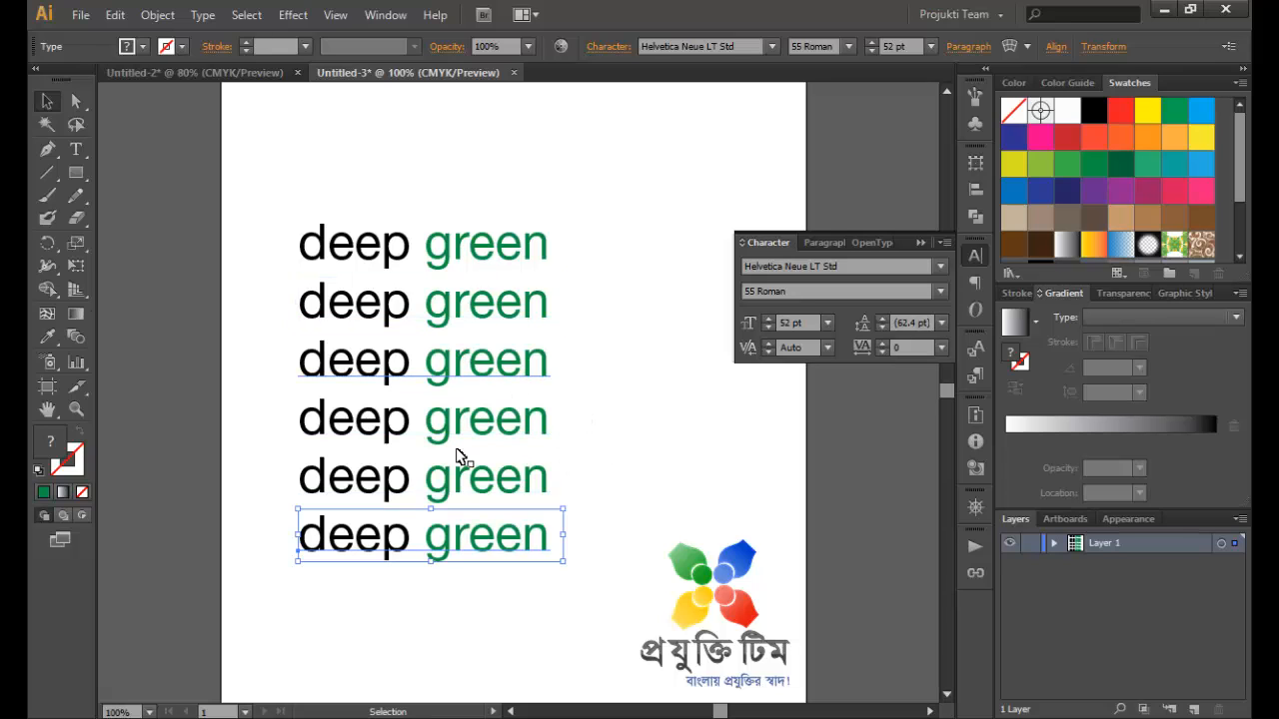
# Set the font of the second "deep green" line to Gill Sans MT
pyautogui.click(489, 315)
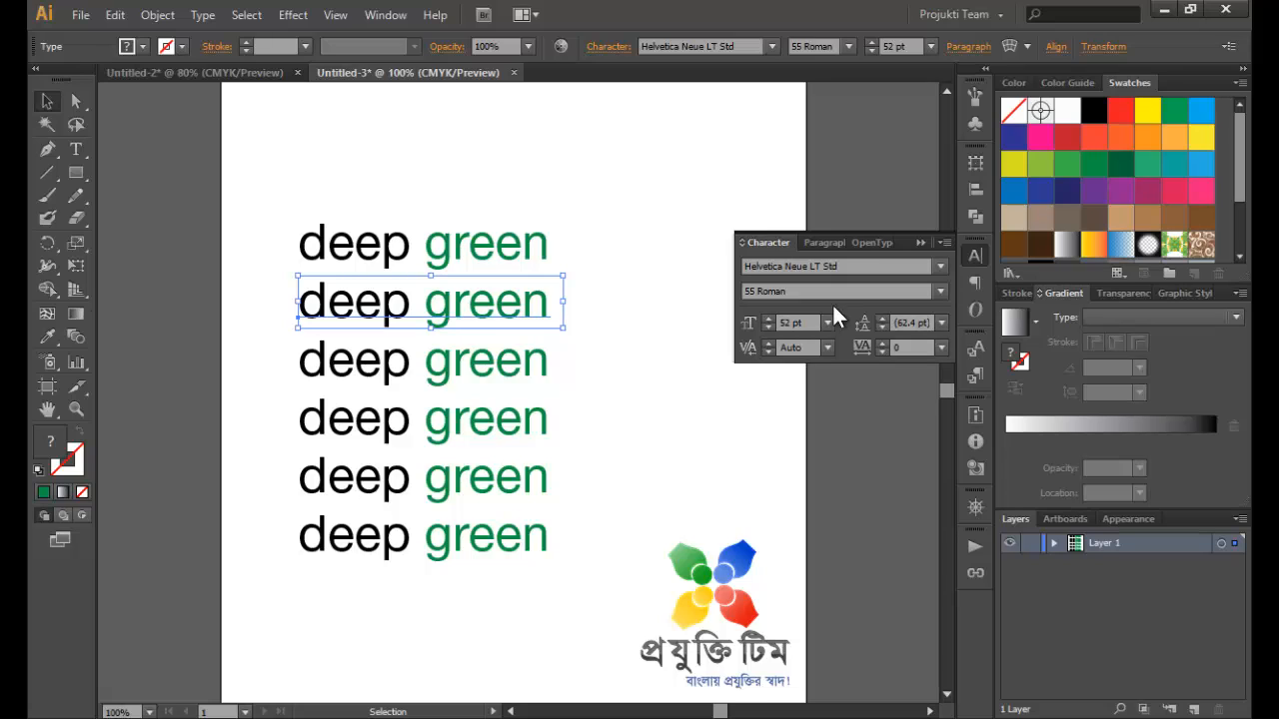
pyautogui.click(834, 266)
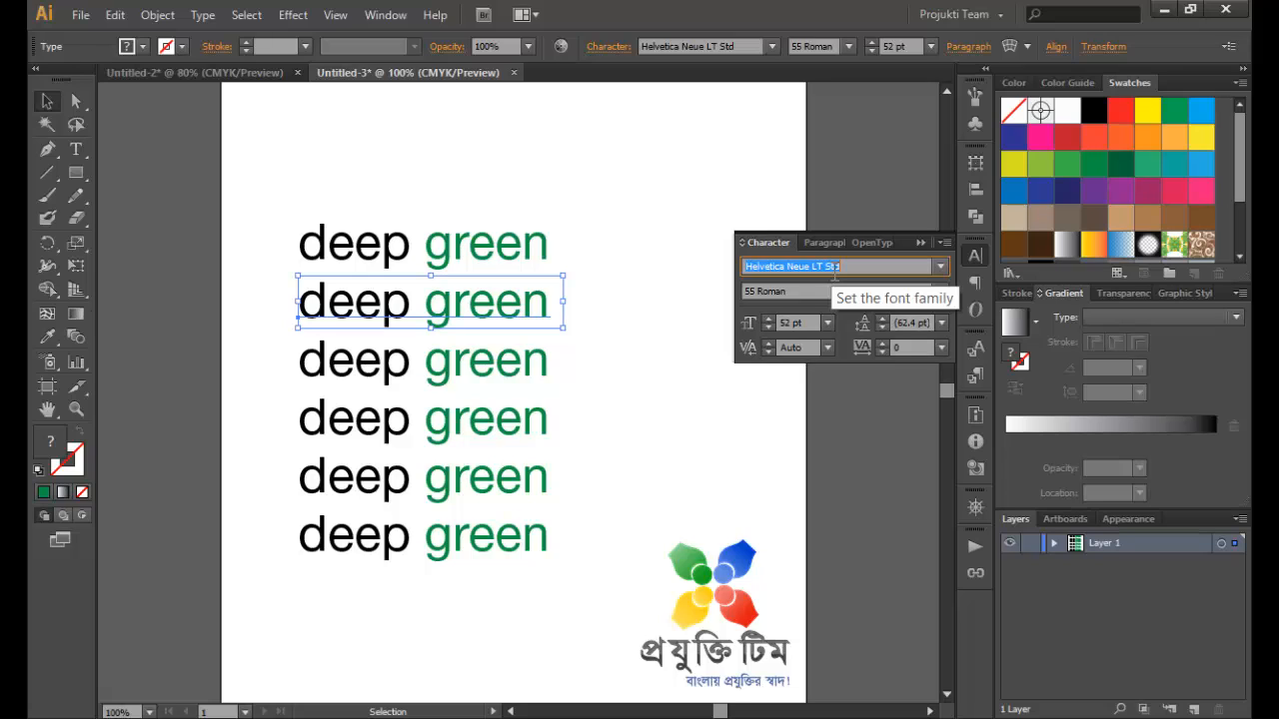
pyautogui.write('GangaMJ')
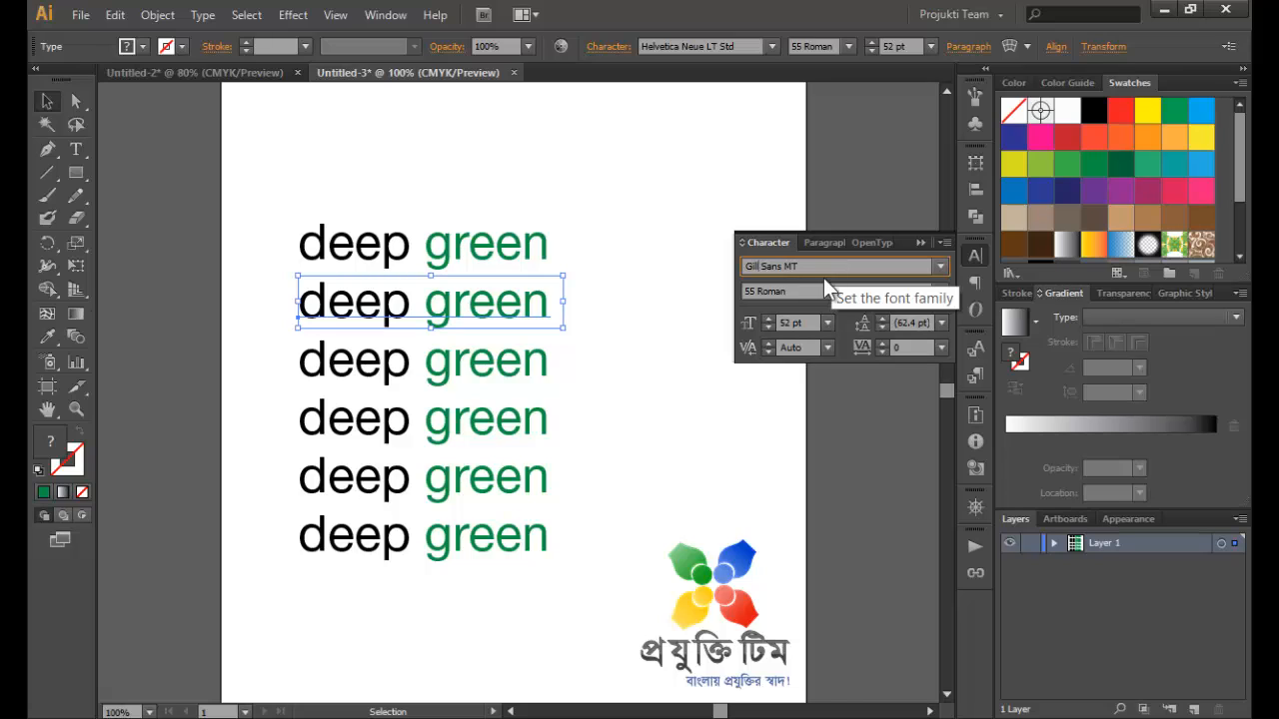
pyautogui.press('Return')
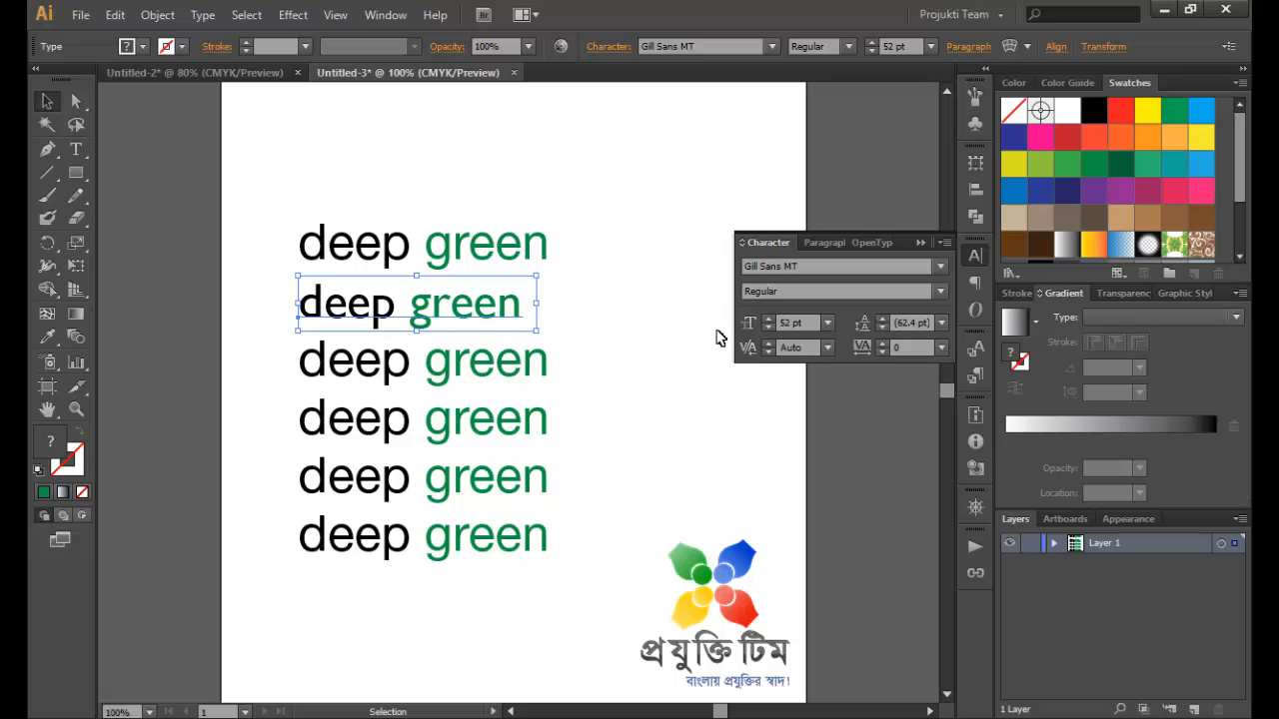
# Set the font of the third "deep green" line to Franklin Gothic Book
pyautogui.click(493, 372)
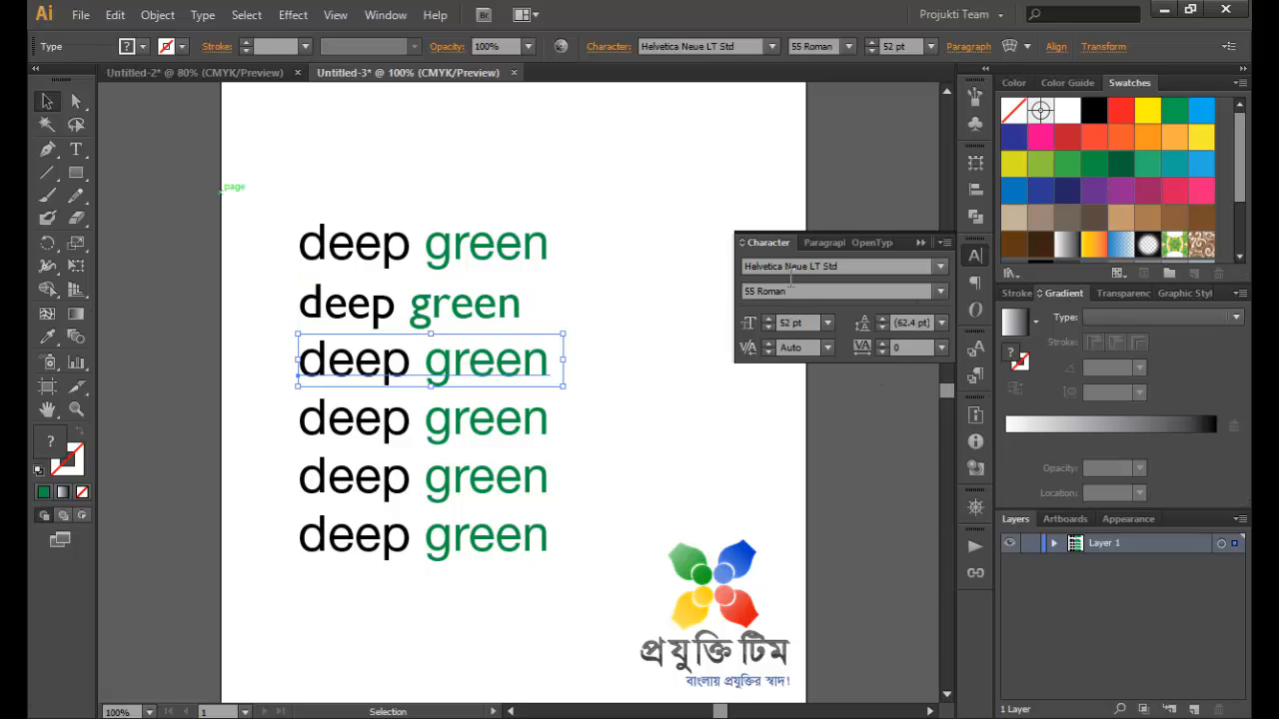
pyautogui.click(790, 270)
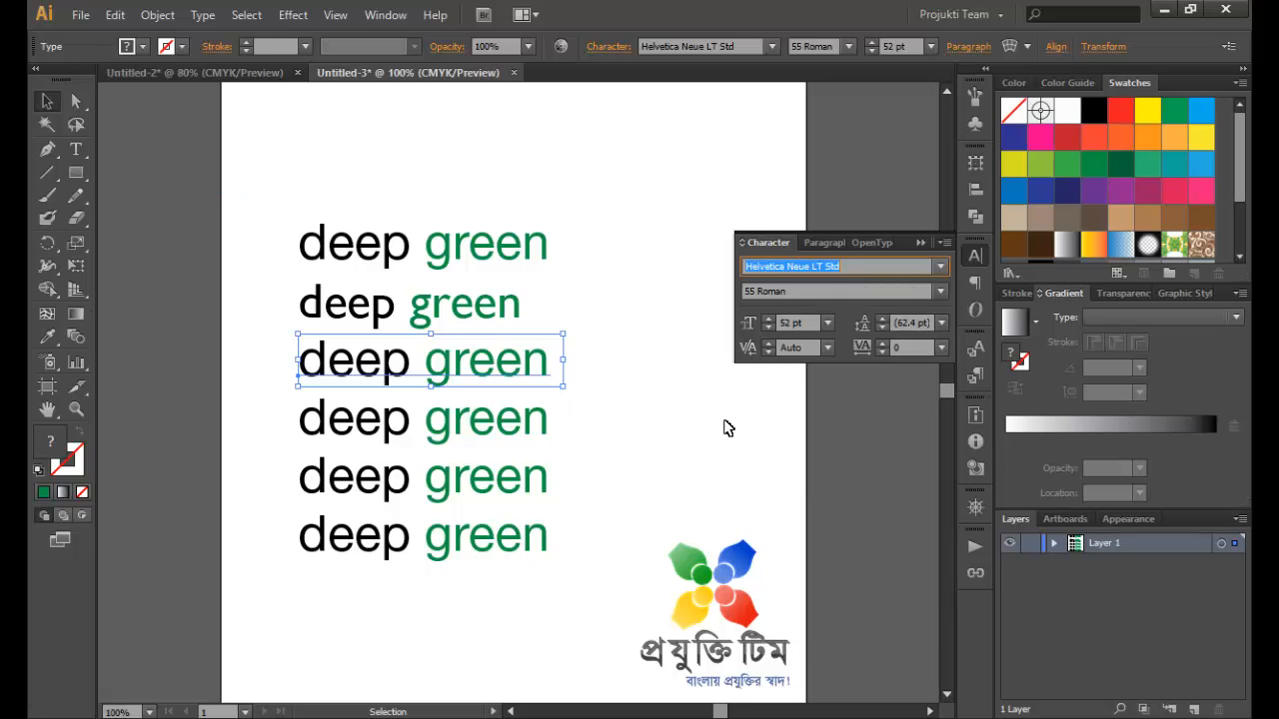
pyautogui.write('FragileICG')
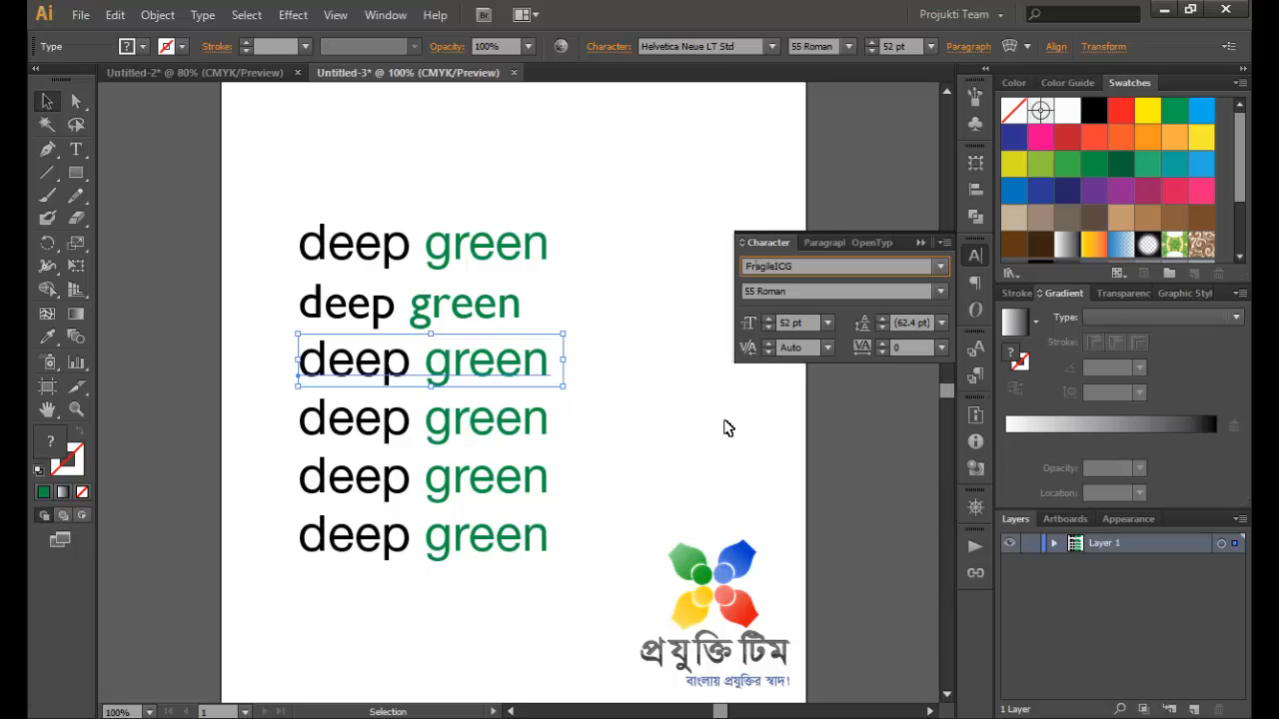
pyautogui.press('Down')
pyautogui.press('Down')
pyautogui.press('Down')
pyautogui.press('Return')
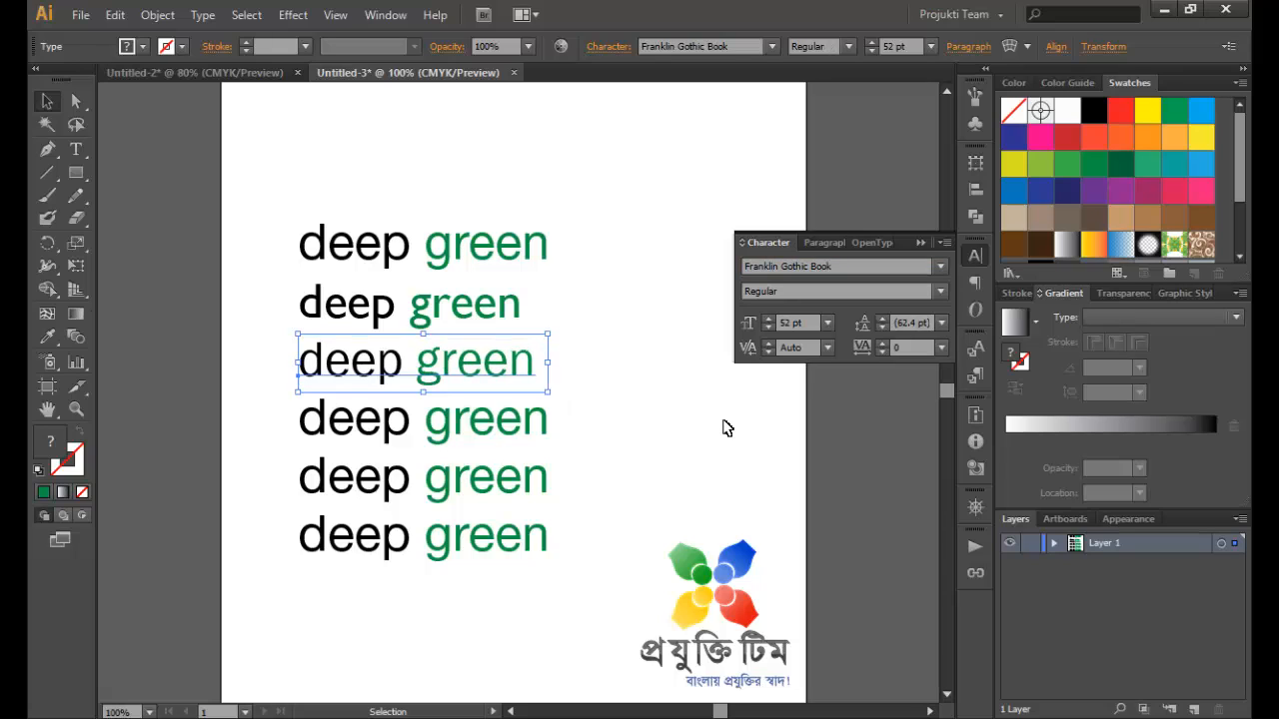
pyautogui.click(612, 405)
pyautogui.click(494, 368)
pyautogui.click(940, 294)
pyautogui.click(940, 294)
# Set the font of the fourth "deep green" line to Futura Bk BT
pyautogui.click(456, 430)
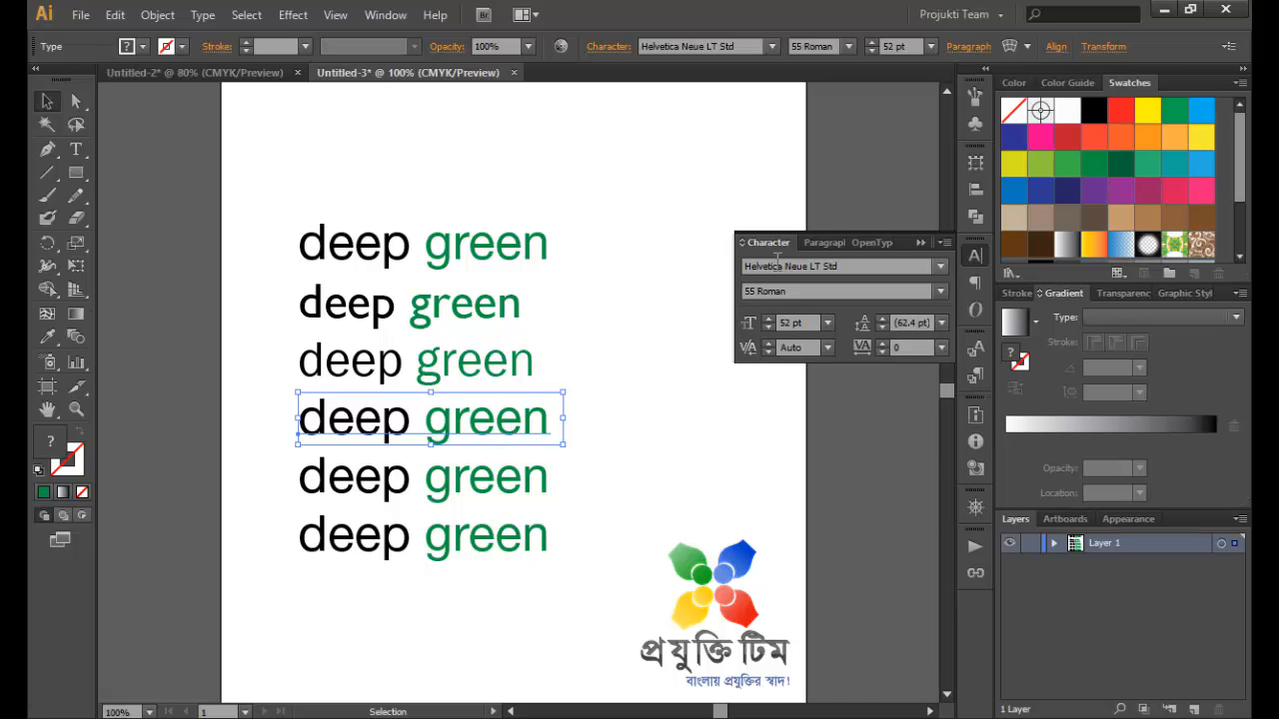
pyautogui.click(777, 263)
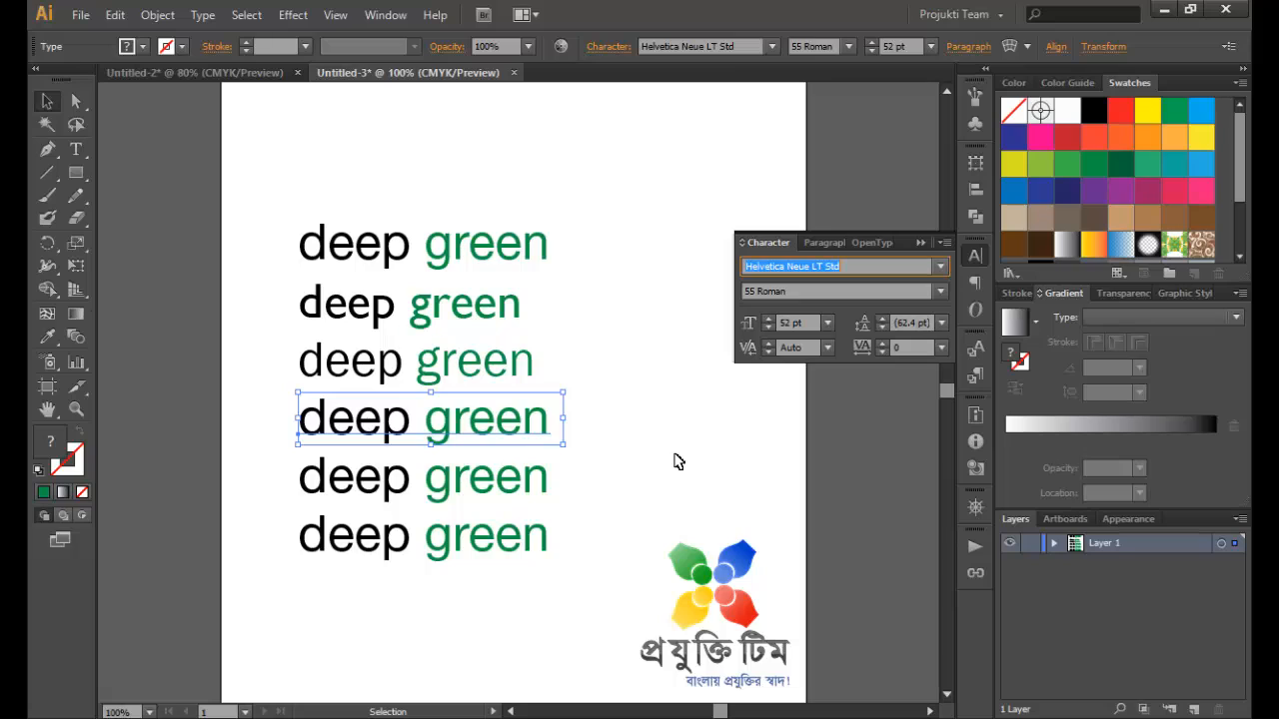
pyautogui.write('Futura Bk BT')
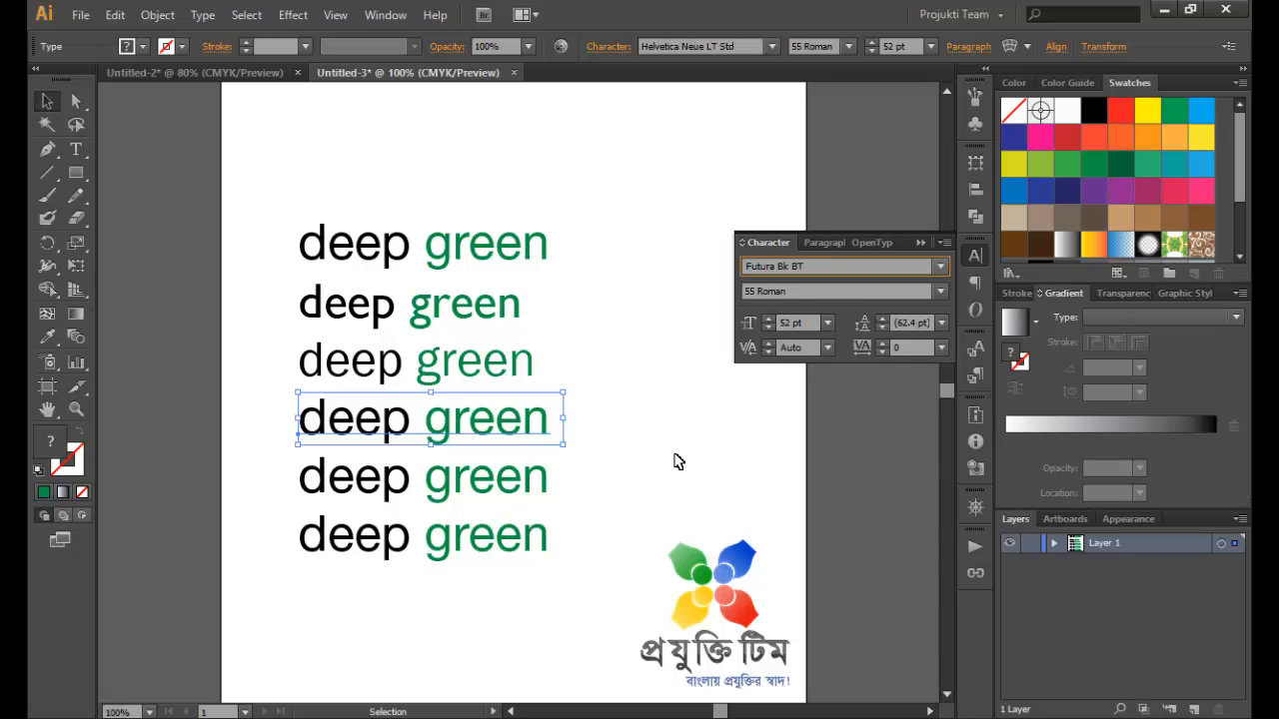
pyautogui.press('Return')
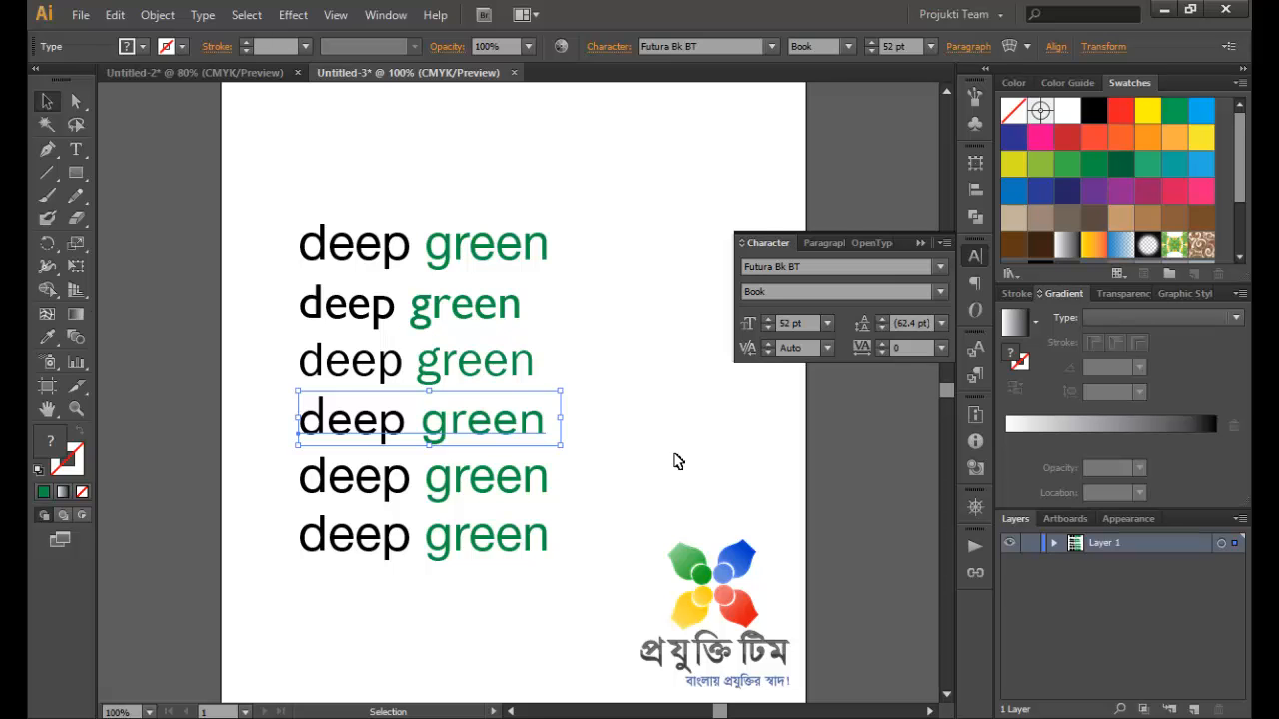
pyautogui.click(940, 266)
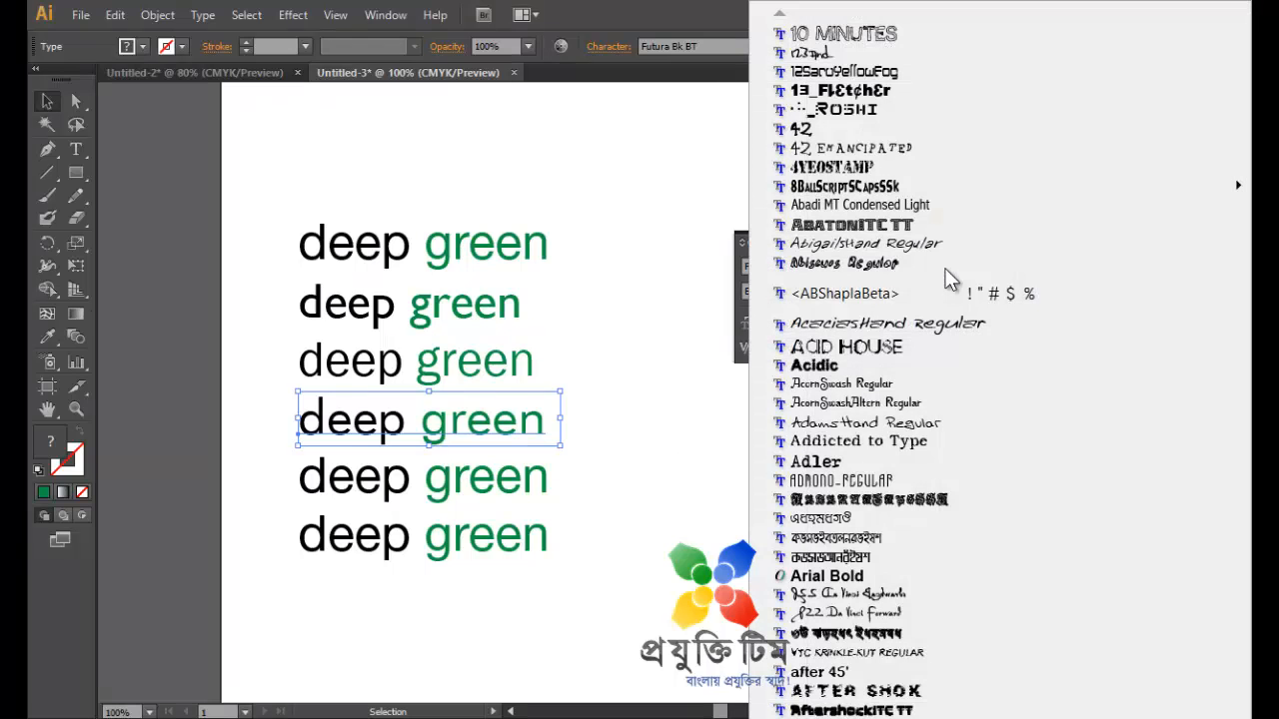
pyautogui.click(742, 272)
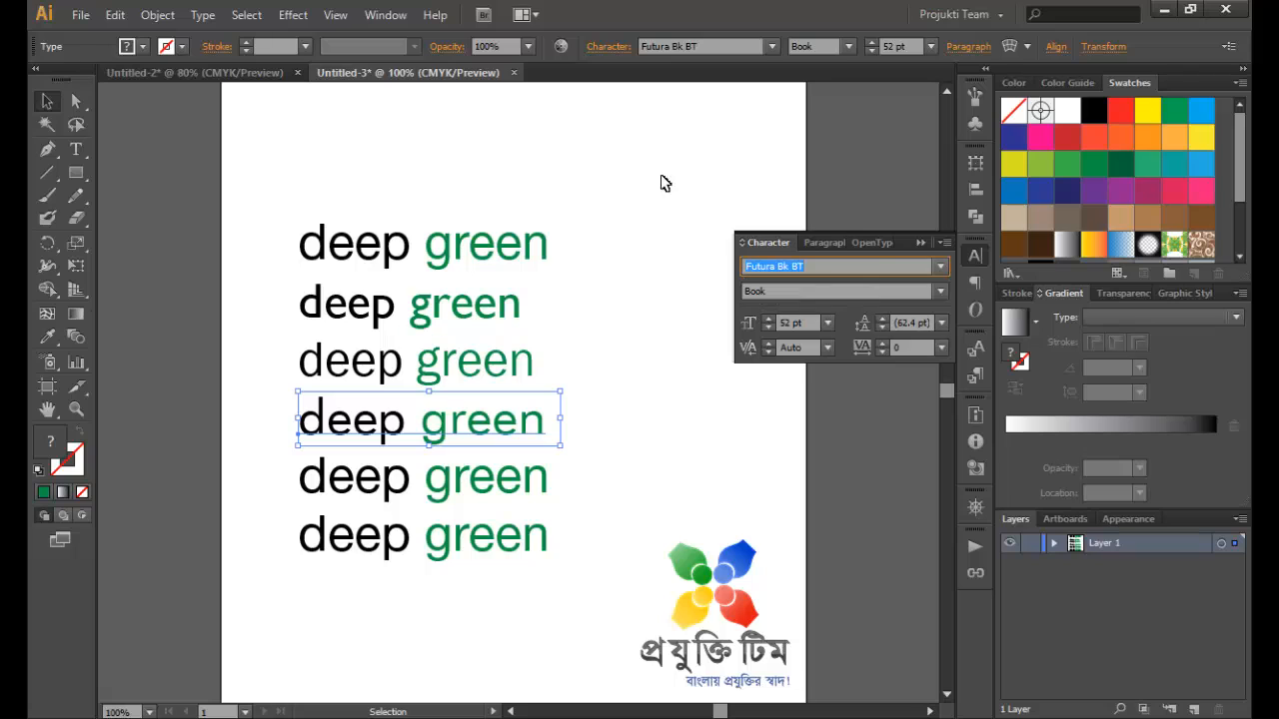
pyautogui.click(770, 46)
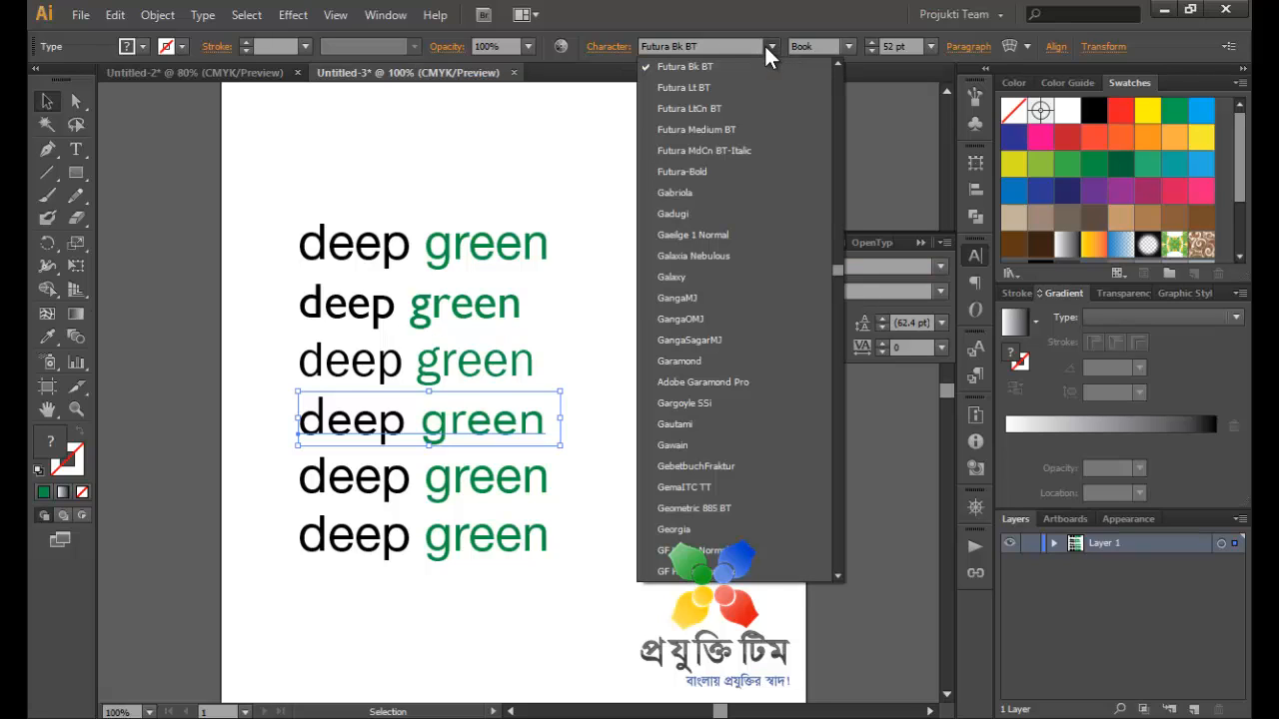
pyautogui.click(767, 50)
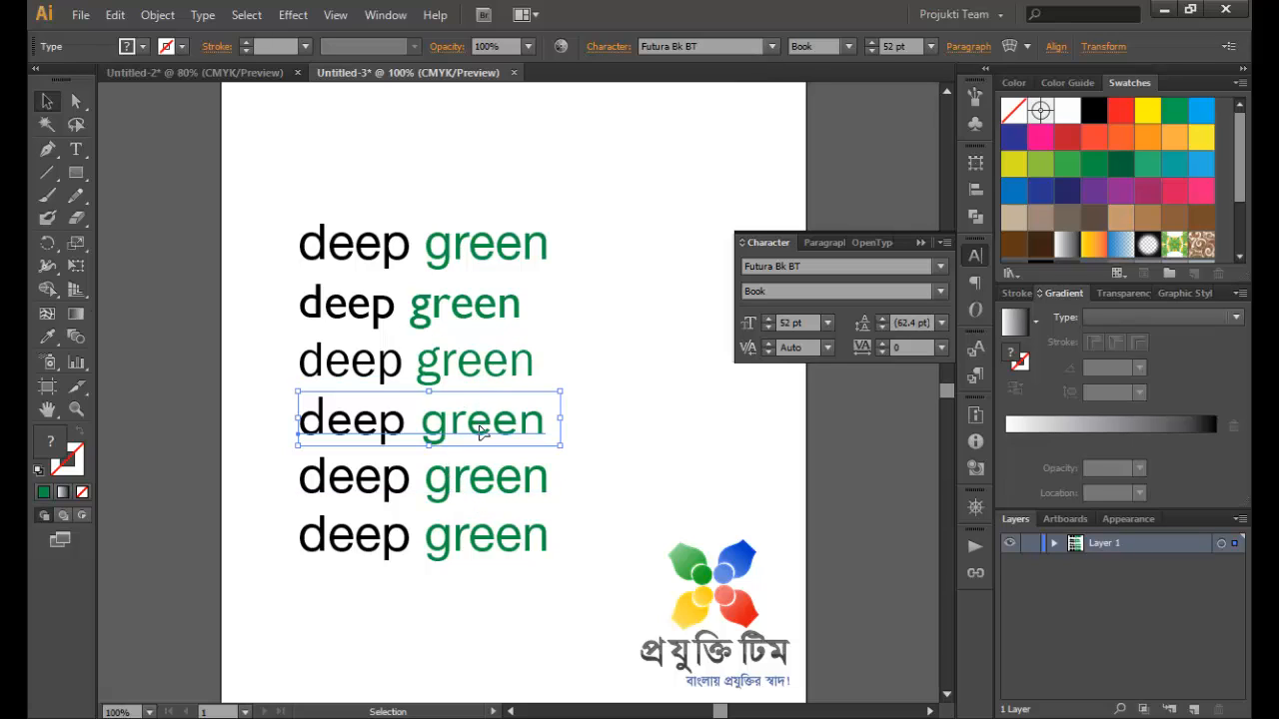
# Try the fonts following Futura Bk BT on the fourth line one by one, from the Futura variants to Gadugi
pyautogui.click(781, 268)
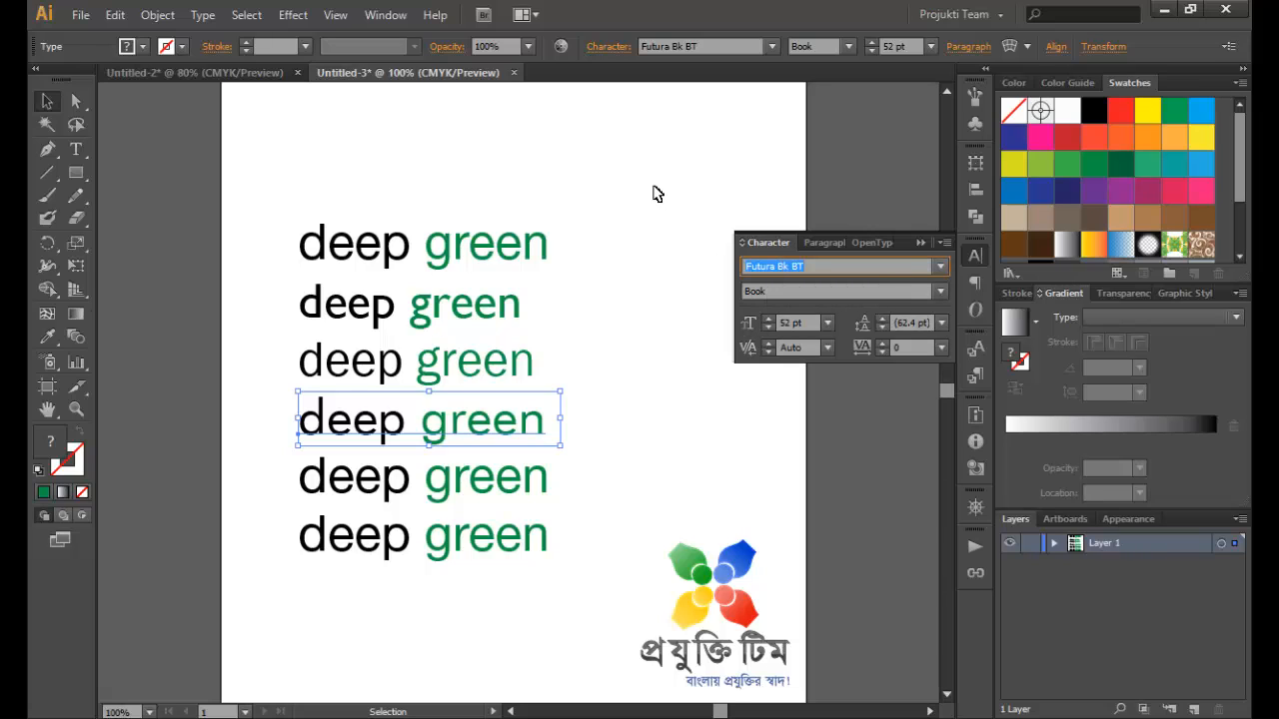
pyautogui.press('Down')
pyautogui.press('Down')
pyautogui.press('Down')
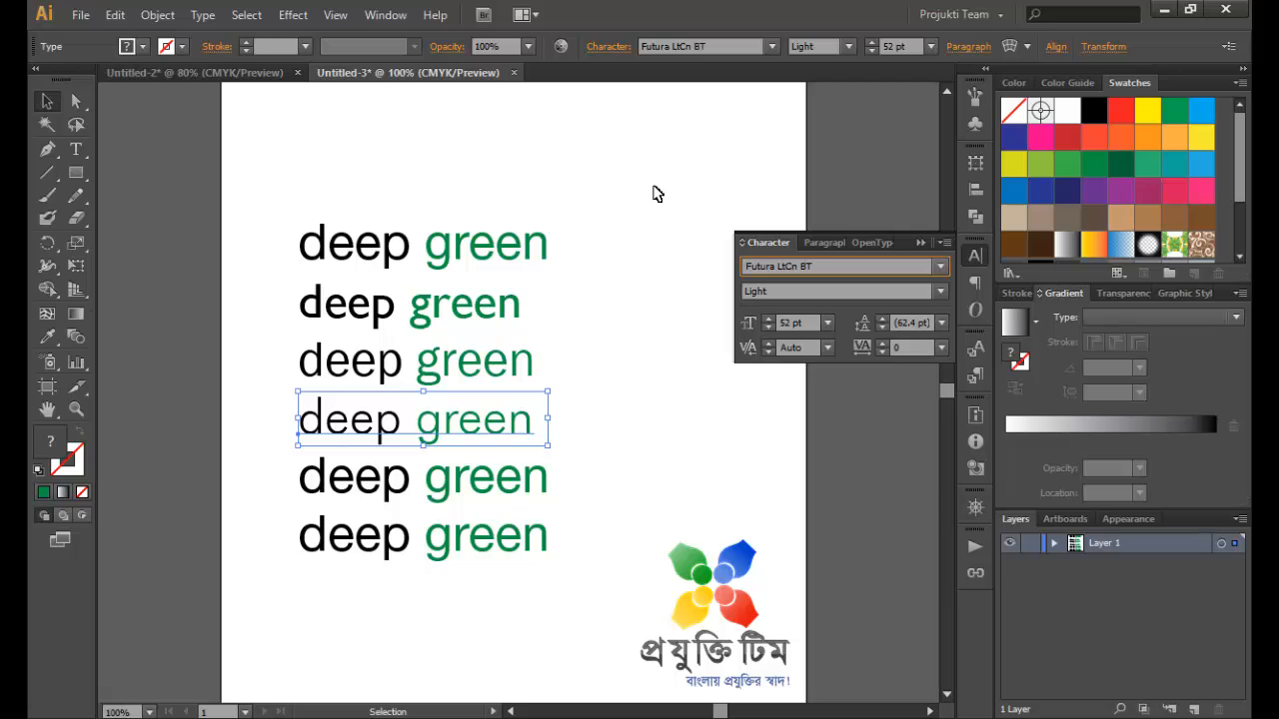
pyautogui.press('Down')
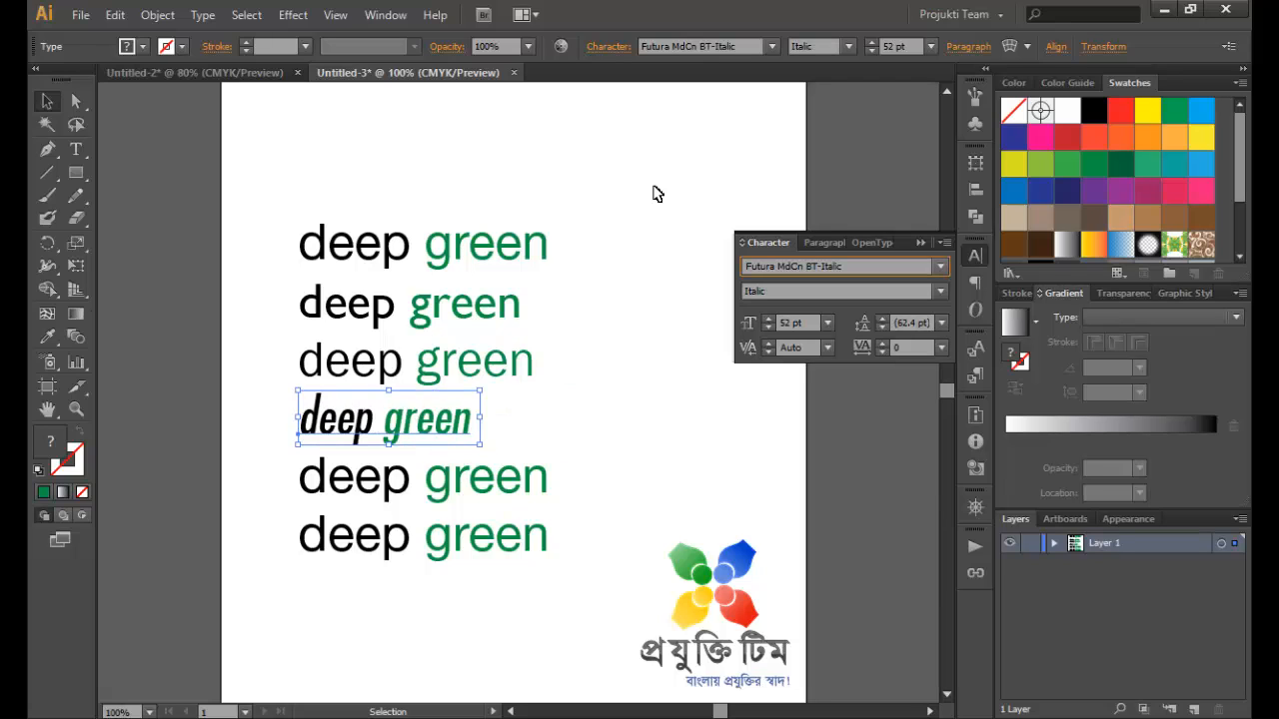
pyautogui.press('Down')
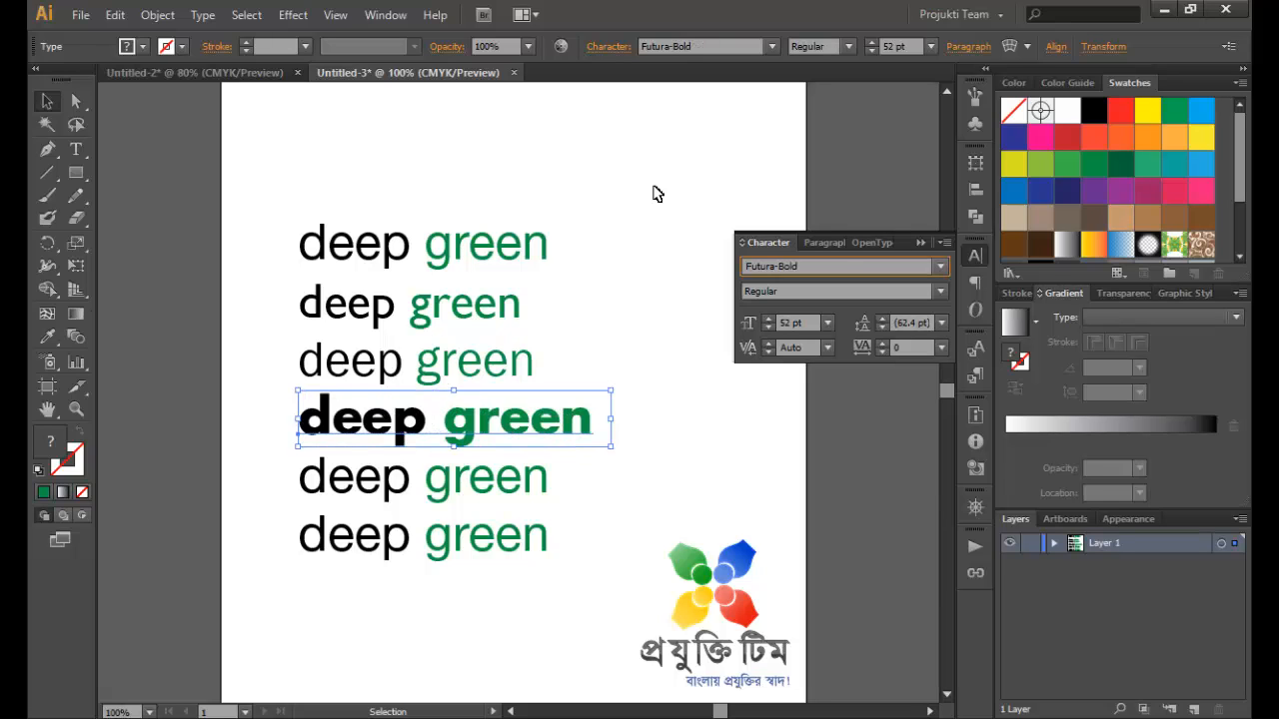
pyautogui.press('Down')
pyautogui.press('Down')
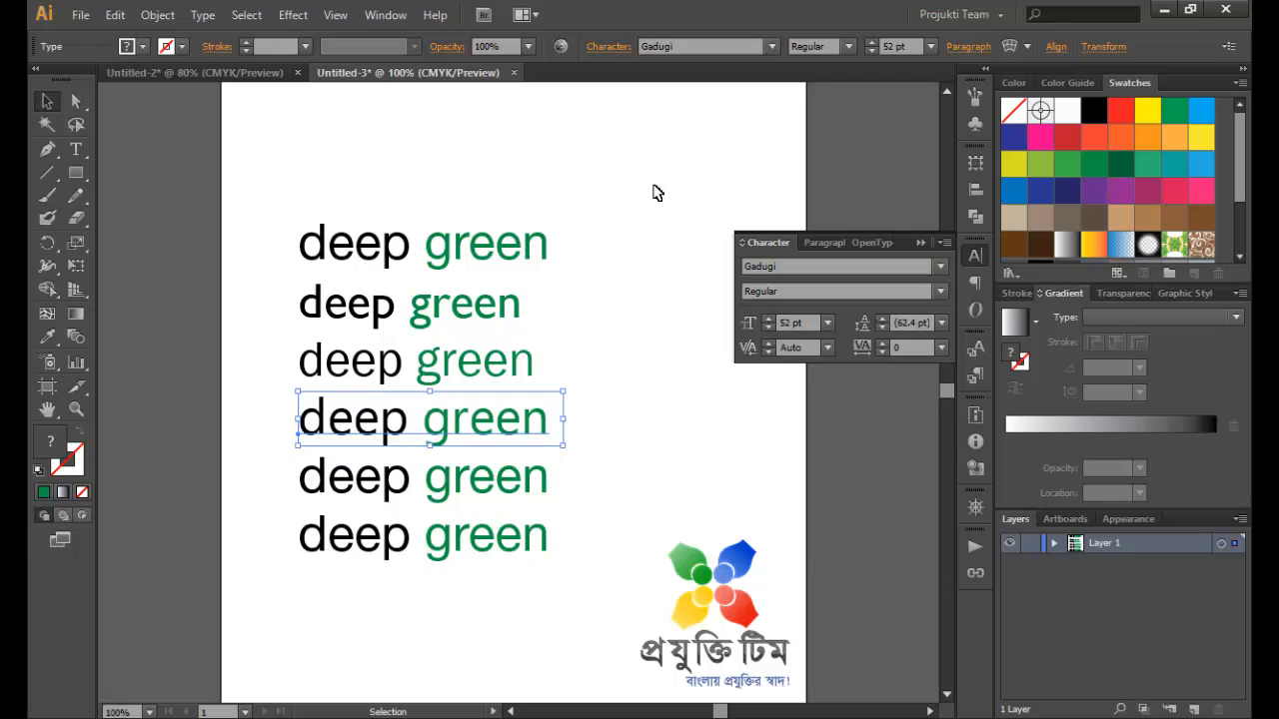
# Try further fonts on the fourth line, including GangaMJ and Arial Bold
pyautogui.click(800, 272)
pyautogui.press('Down')
pyautogui.press('Down')
pyautogui.press('Down')
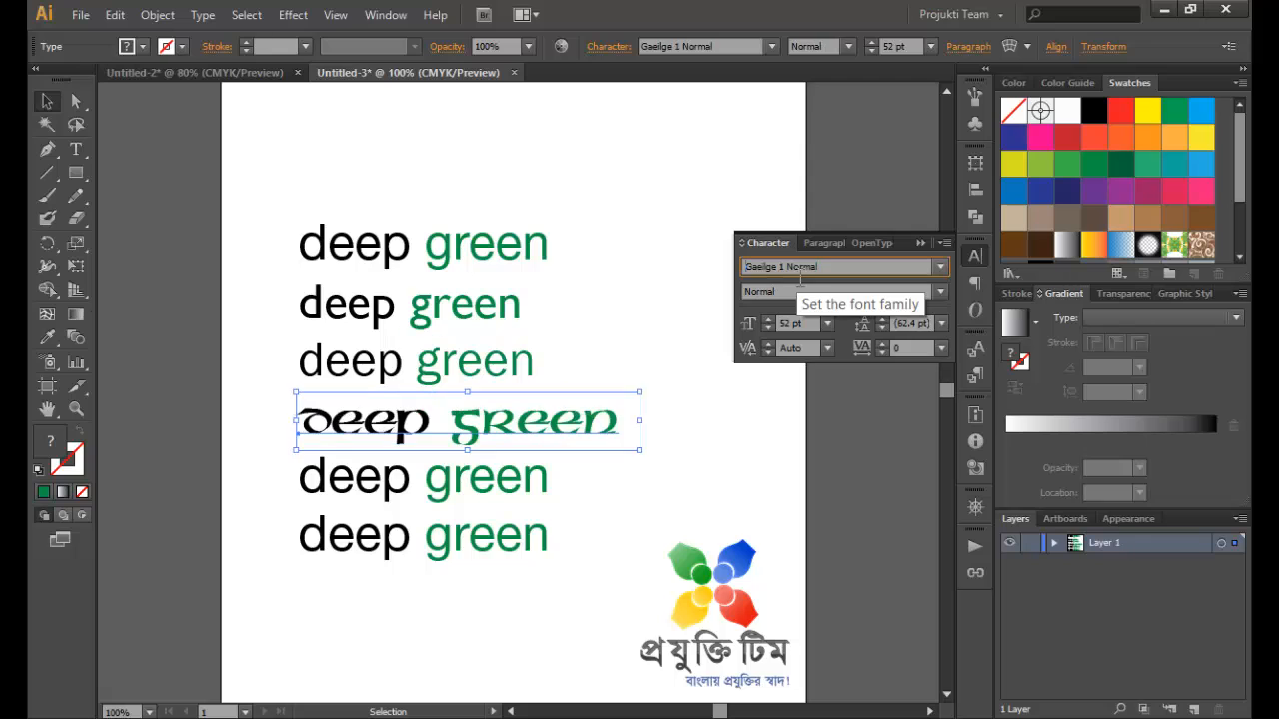
pyautogui.press('Down')
pyautogui.press('Down')
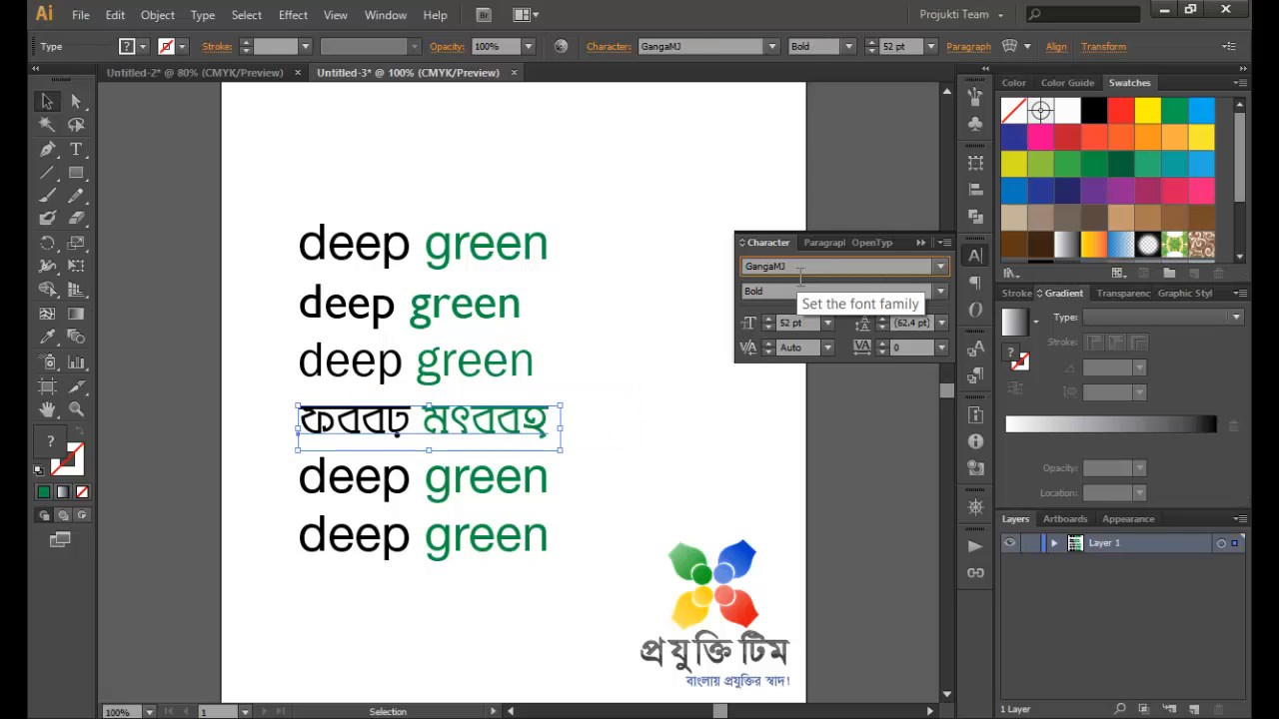
pyautogui.press('Down')
pyautogui.press('Down')
pyautogui.press('Down')
pyautogui.press('Down')
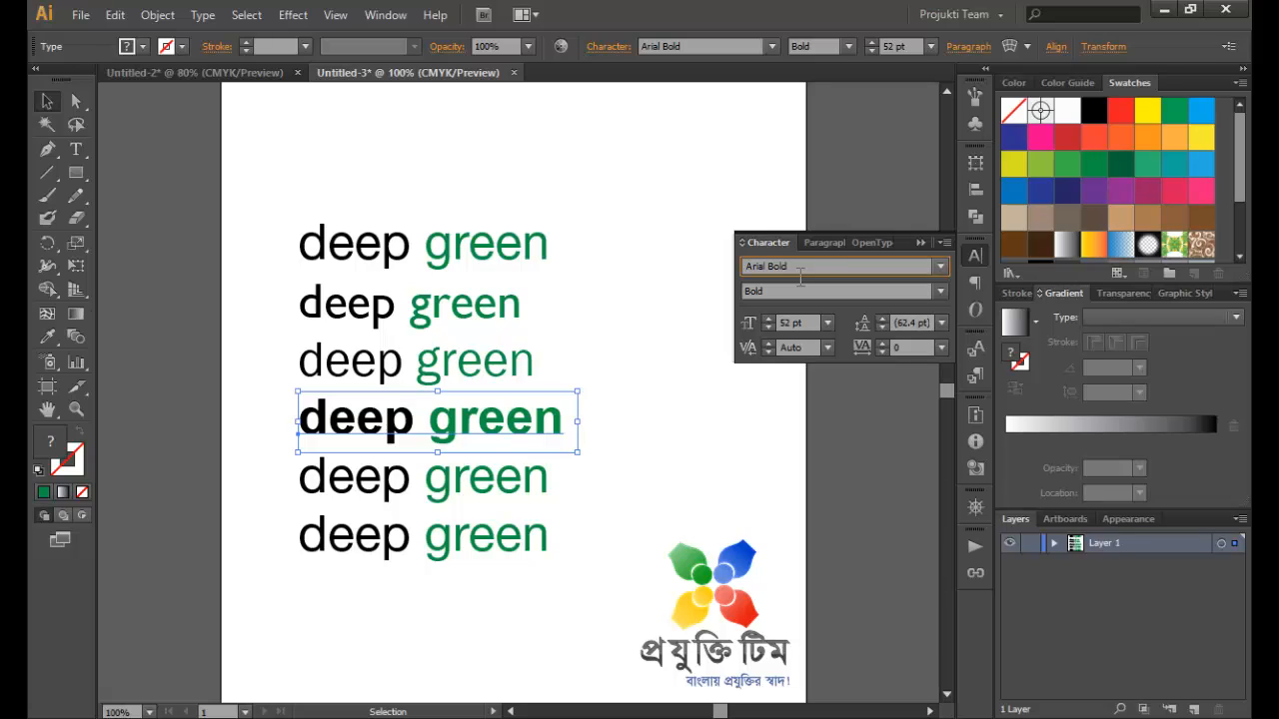
# Set the fourth line's font to Myriad Pro in the Bold style and browse the family's other styles
pyautogui.write('Myriad Pro')
pyautogui.click(811, 291)
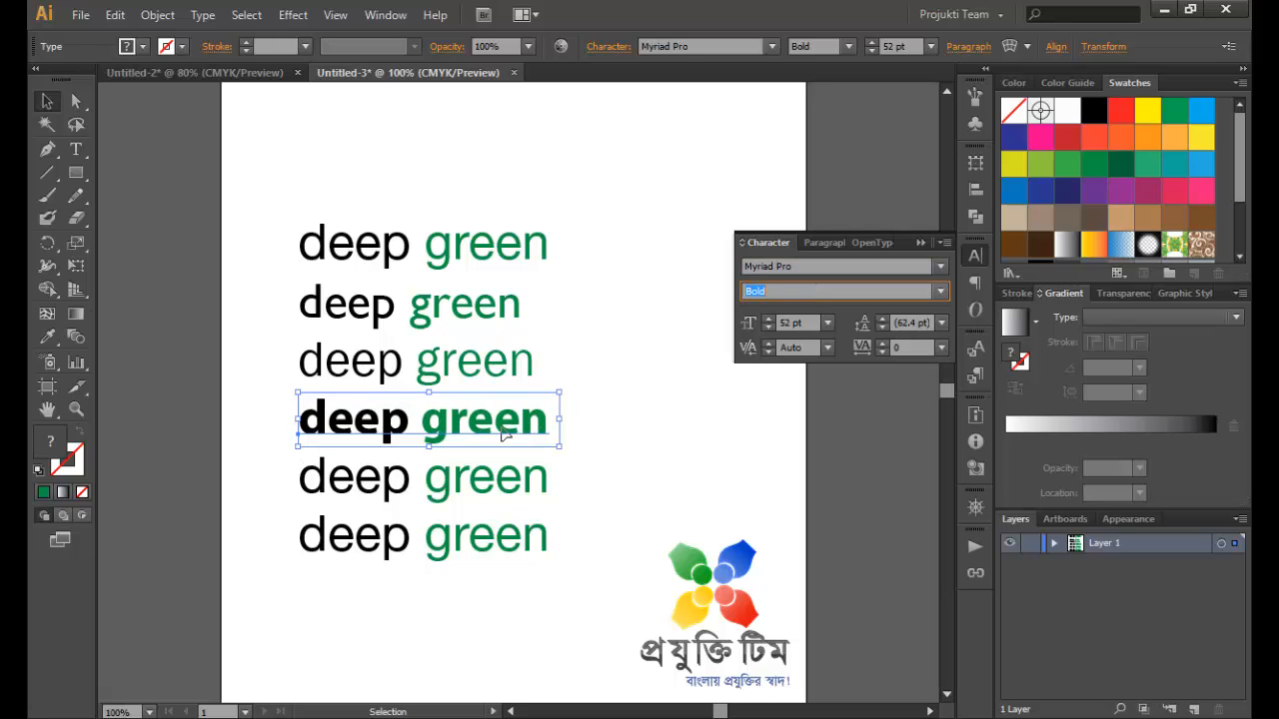
pyautogui.click(941, 291)
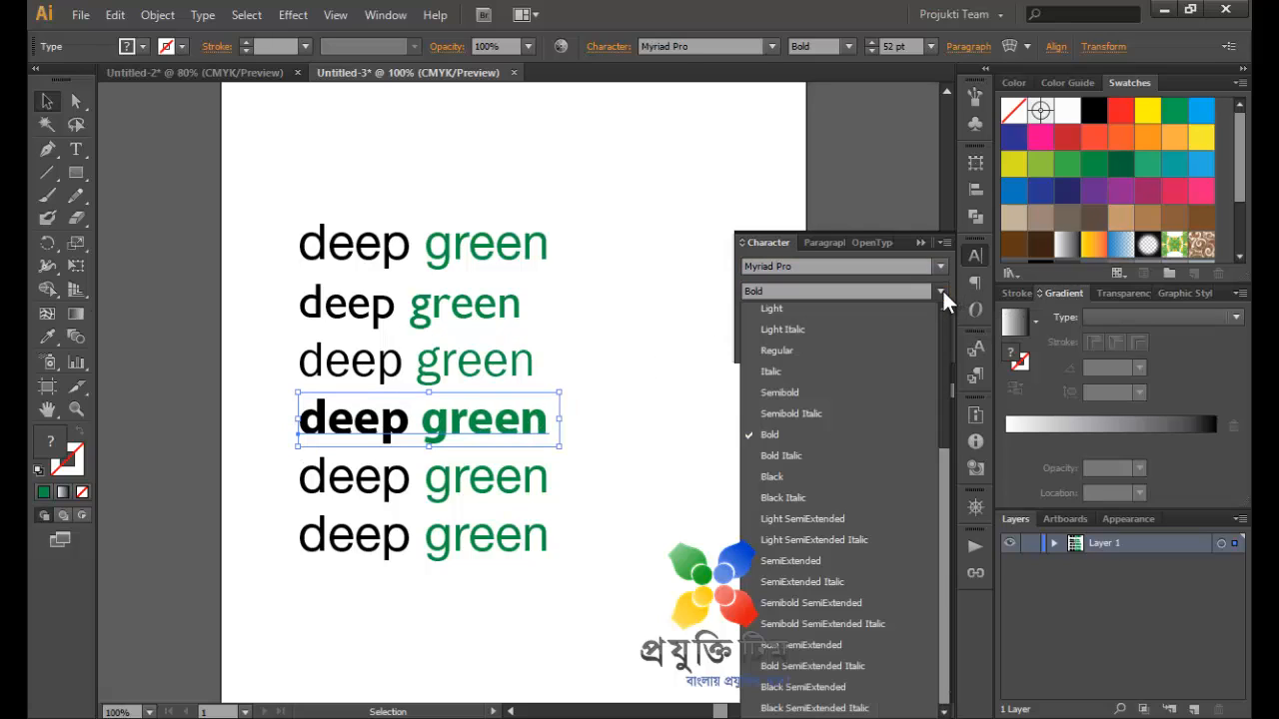
pyautogui.moveTo(941, 498); pyautogui.dragTo(935, 417)
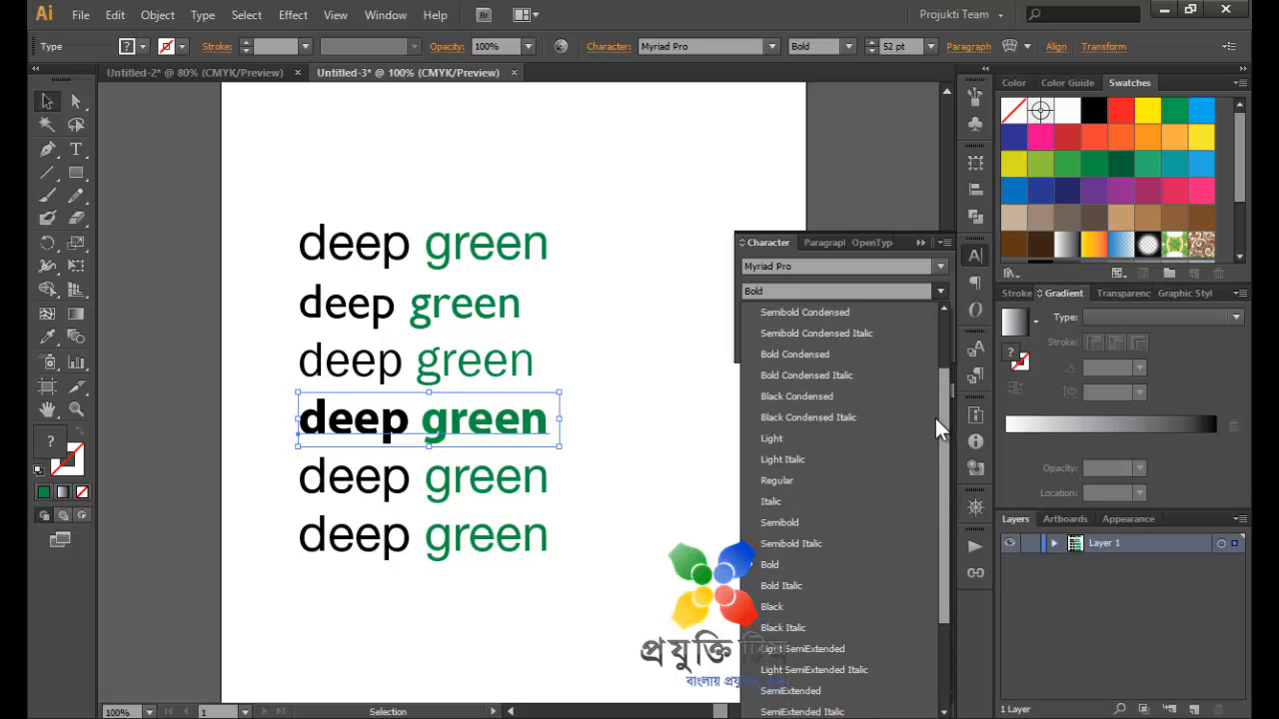
# Set only the word "green" in the fourth line to the Light style of Myriad Pro
pyautogui.doubleClick(435, 424)
pyautogui.tripleClick(492, 422)
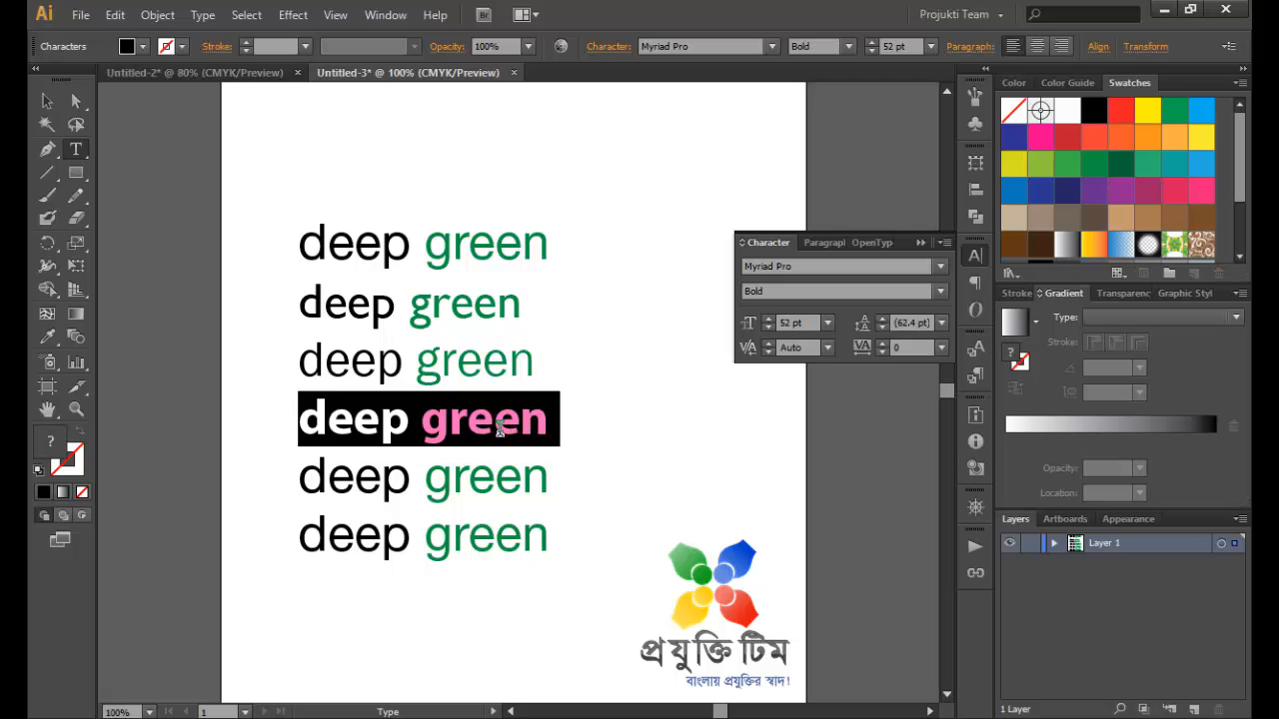
pyautogui.moveTo(424, 425); pyautogui.dragTo(554, 418)
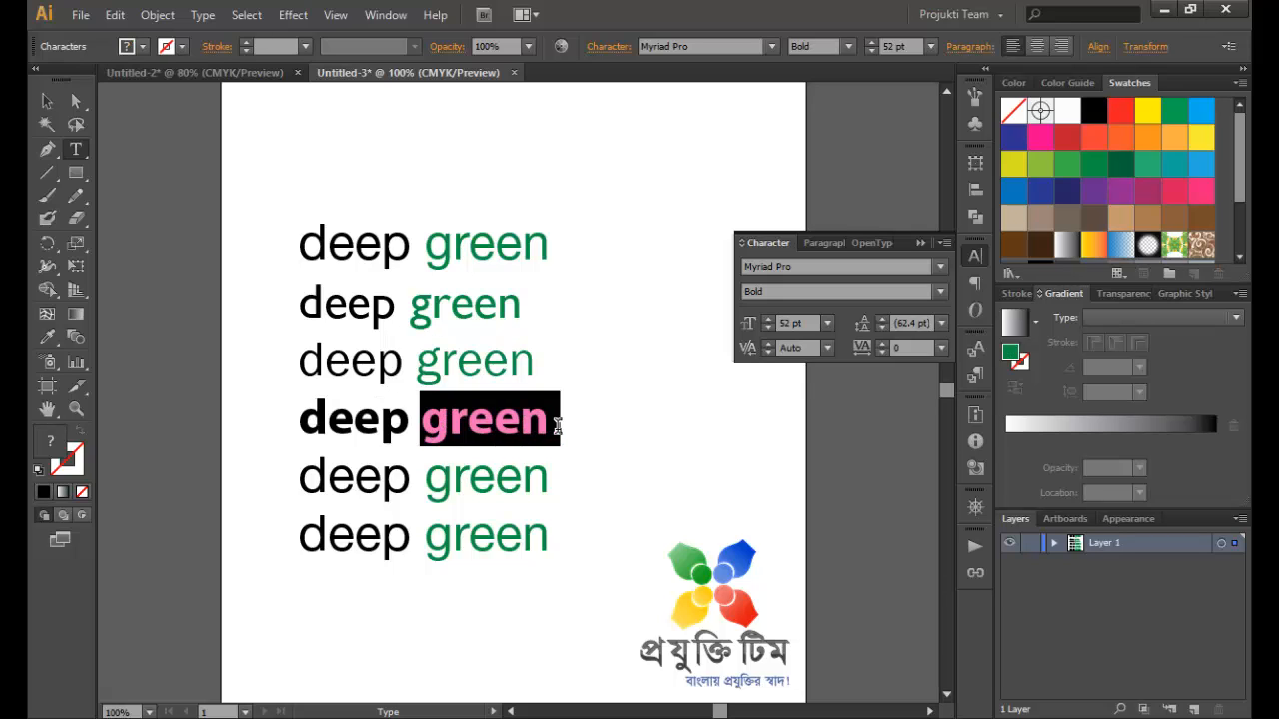
pyautogui.click(939, 291)
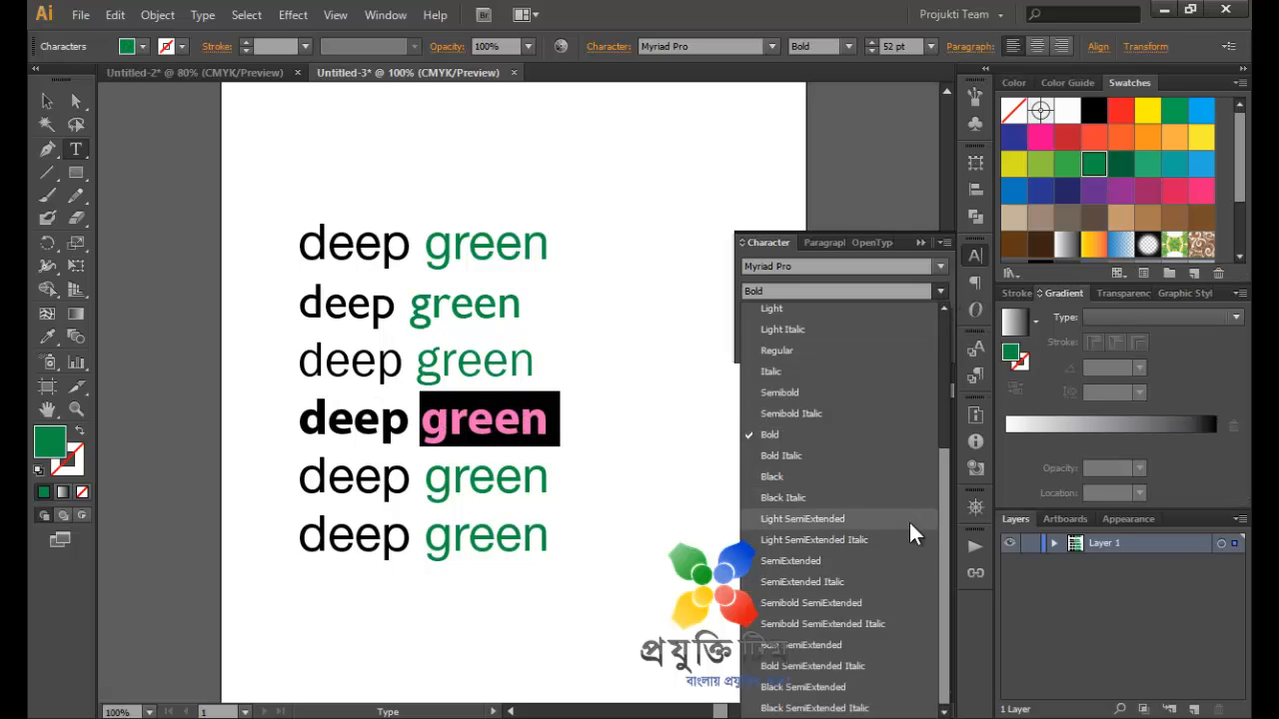
pyautogui.scroll(3, 835, 382)
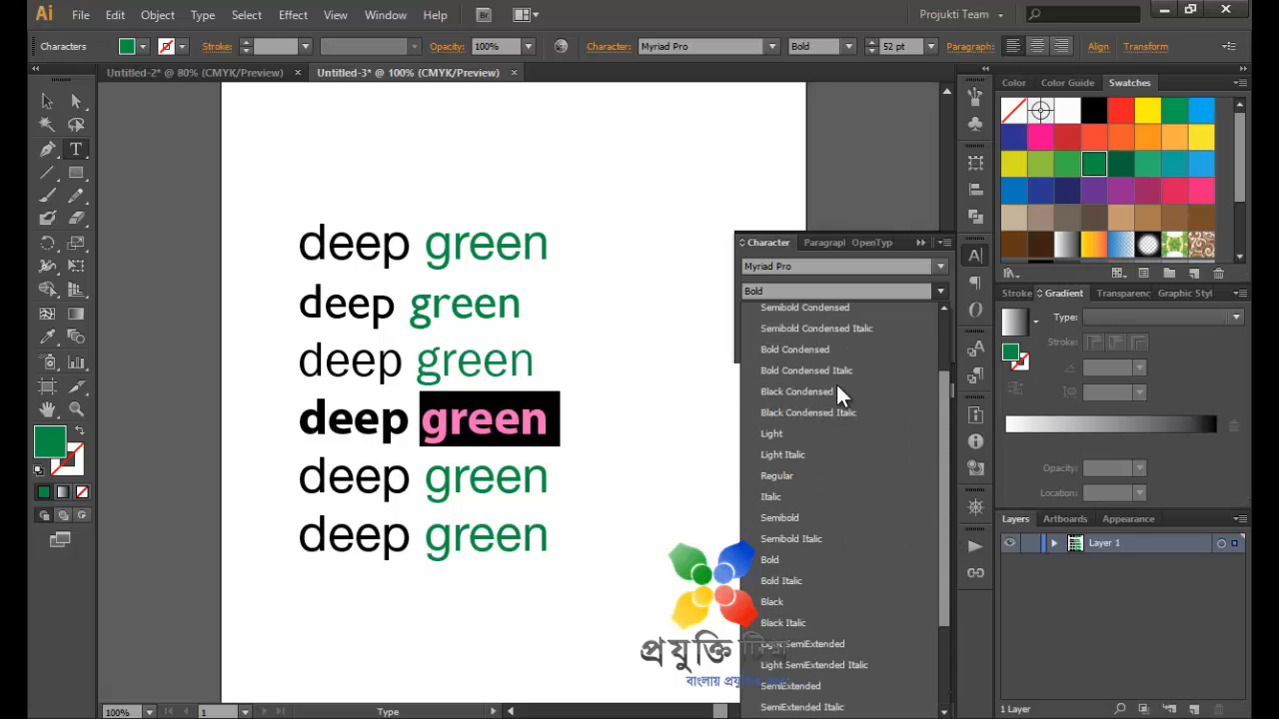
pyautogui.click(841, 437)
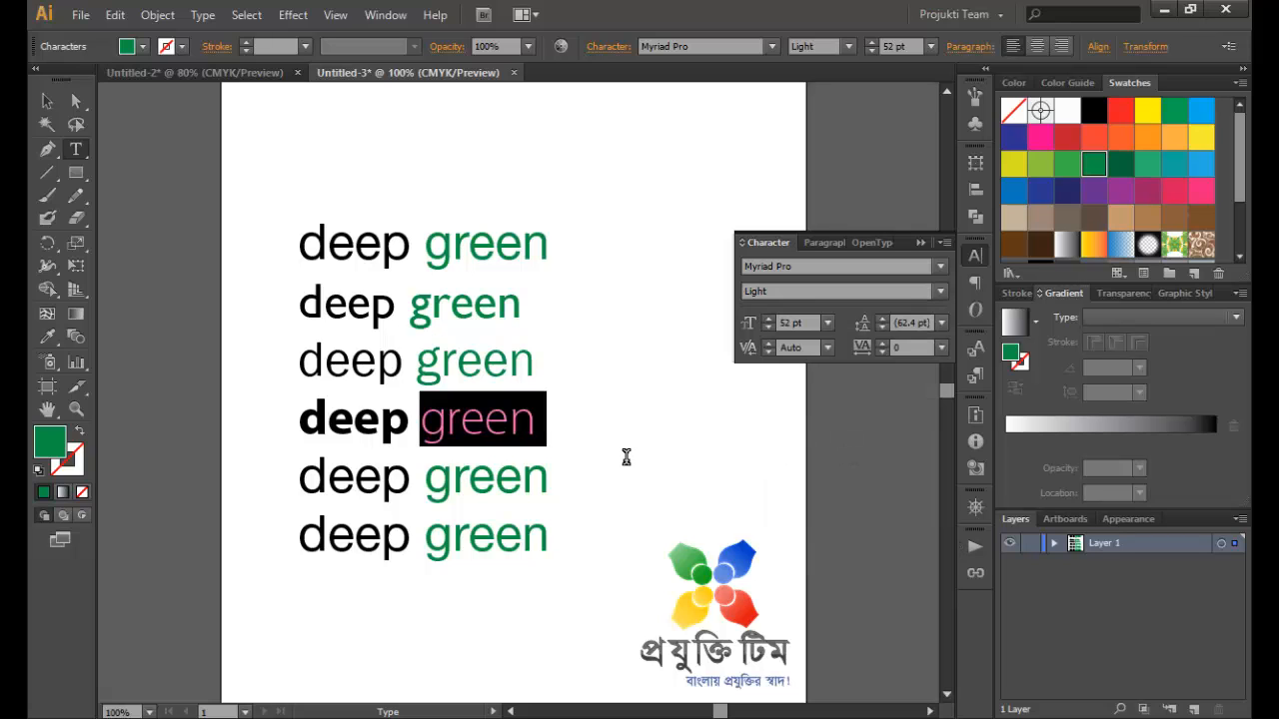
# Set the word "deep" in the fourth line to the Condensed style of Myriad Pro and nudge the line slightly down
pyautogui.click(45, 101)
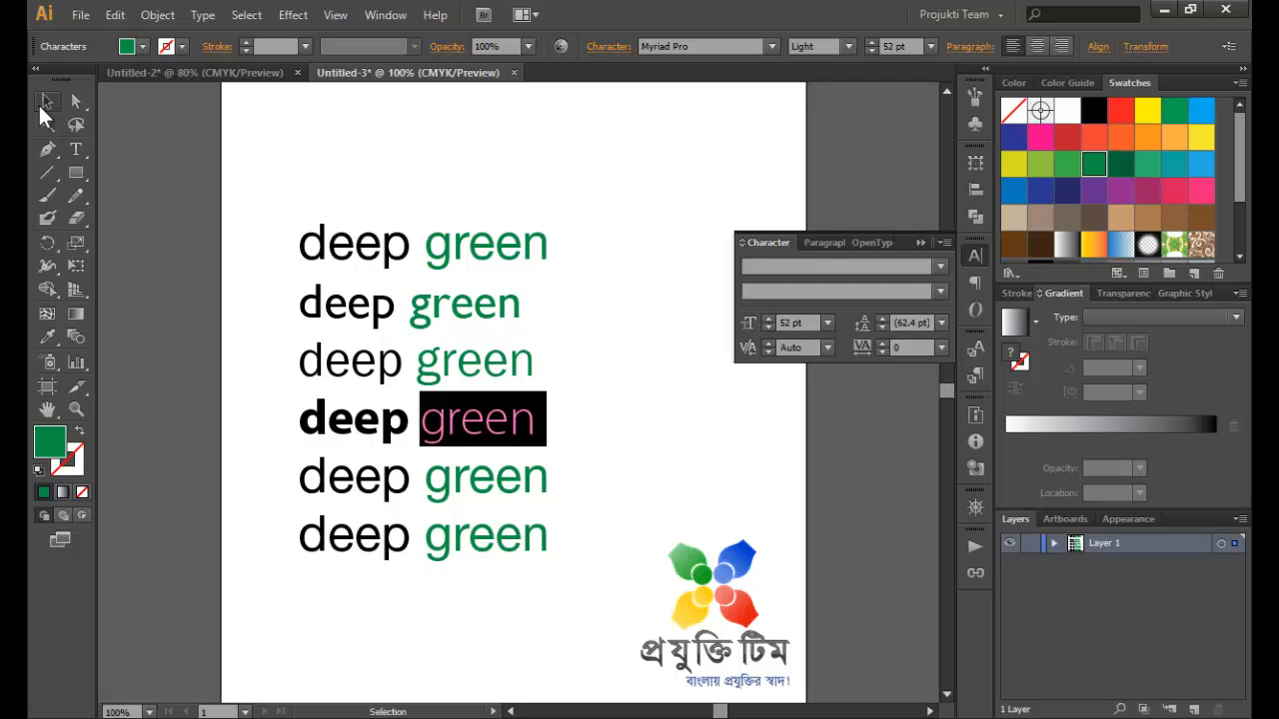
pyautogui.doubleClick(408, 430)
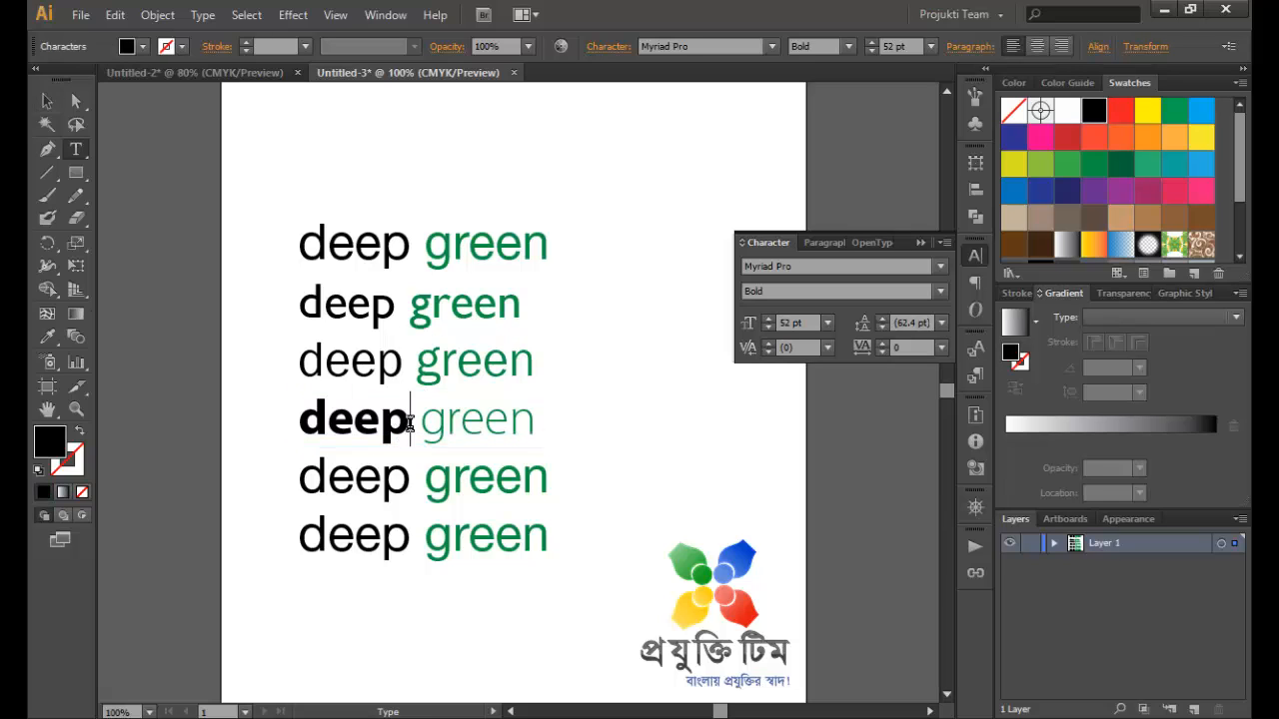
pyautogui.doubleClick(364, 424)
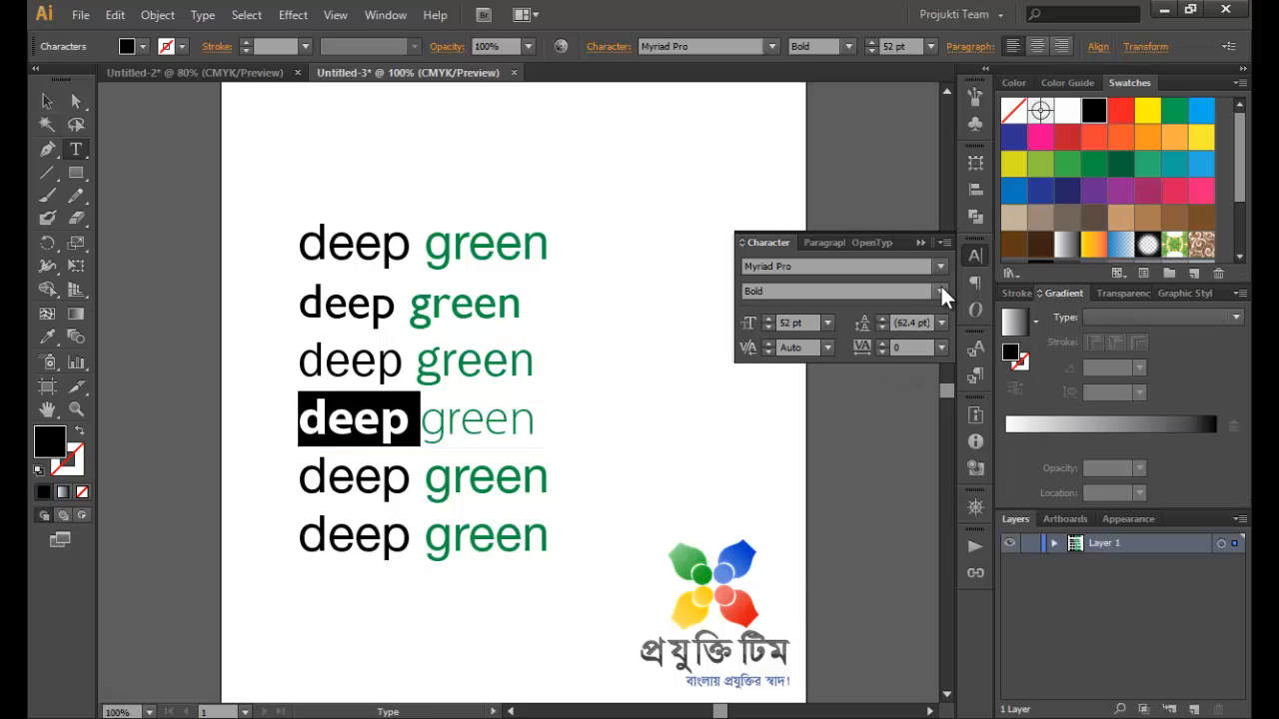
pyautogui.click(940, 290)
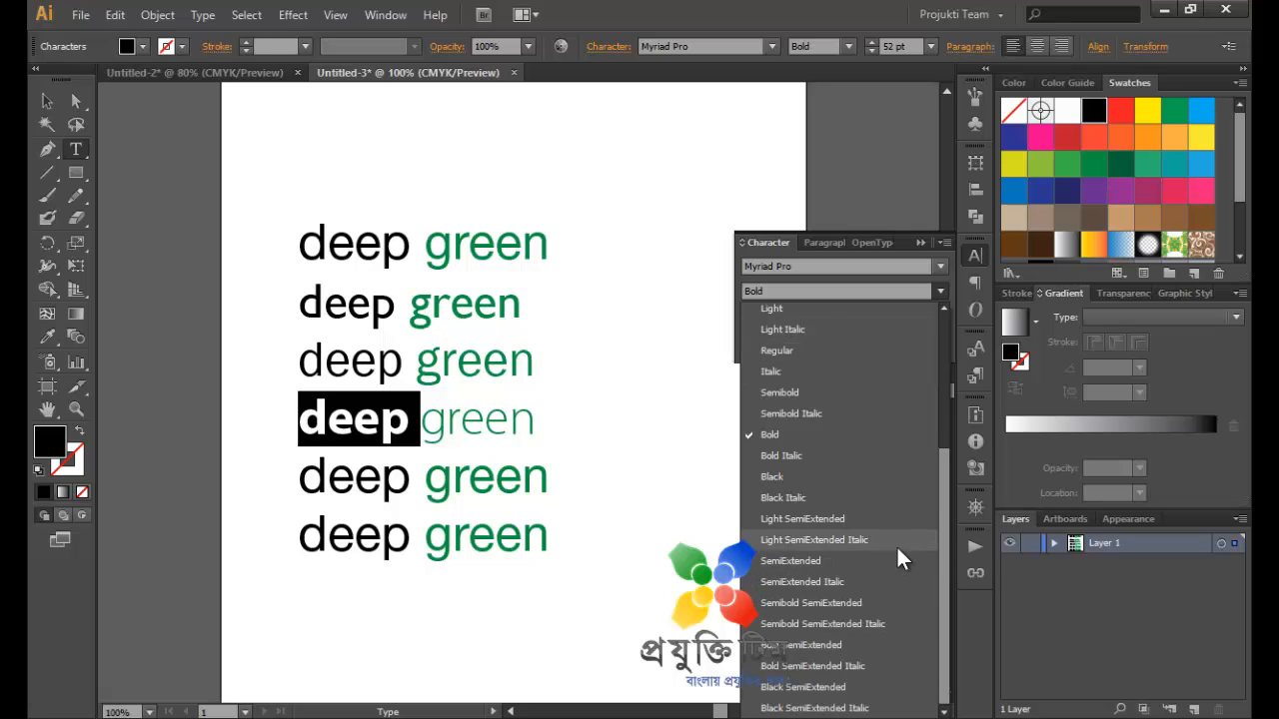
pyautogui.scroll(3, 896, 549)
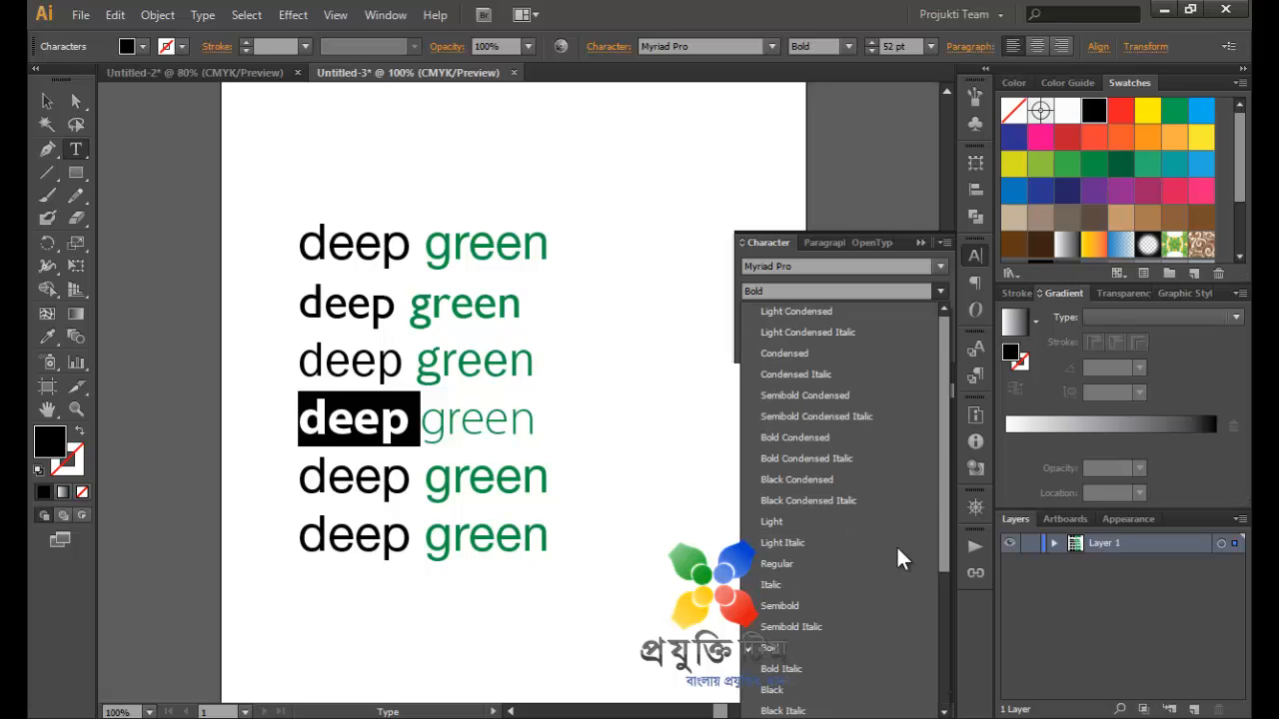
pyautogui.click(853, 355)
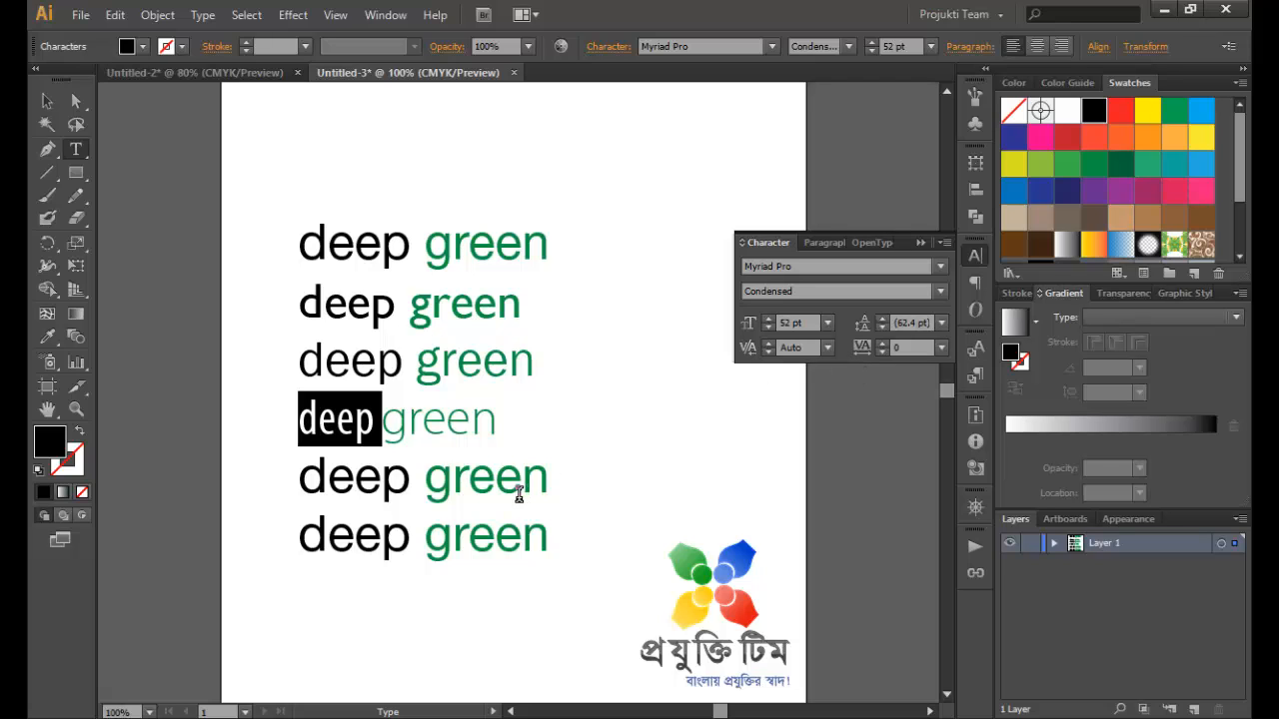
pyautogui.press('Escape')
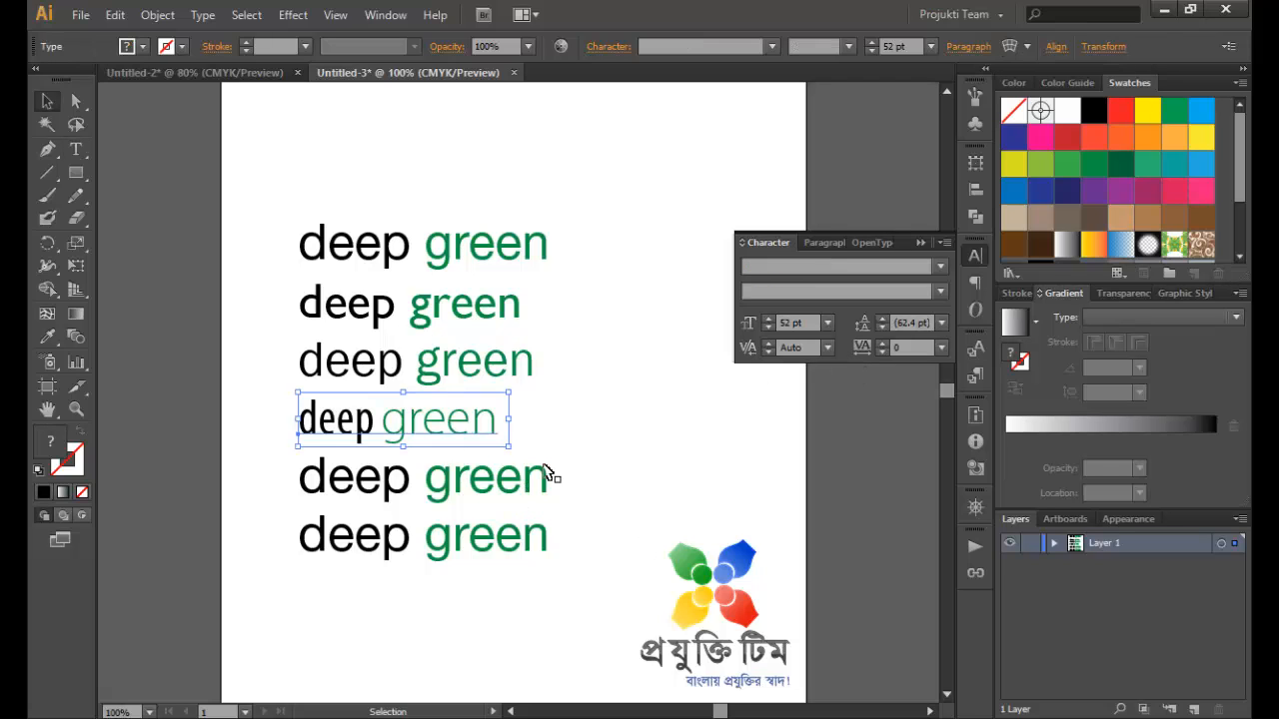
pyautogui.moveTo(429, 422); pyautogui.dragTo(430, 423)
pyautogui.click(612, 455)
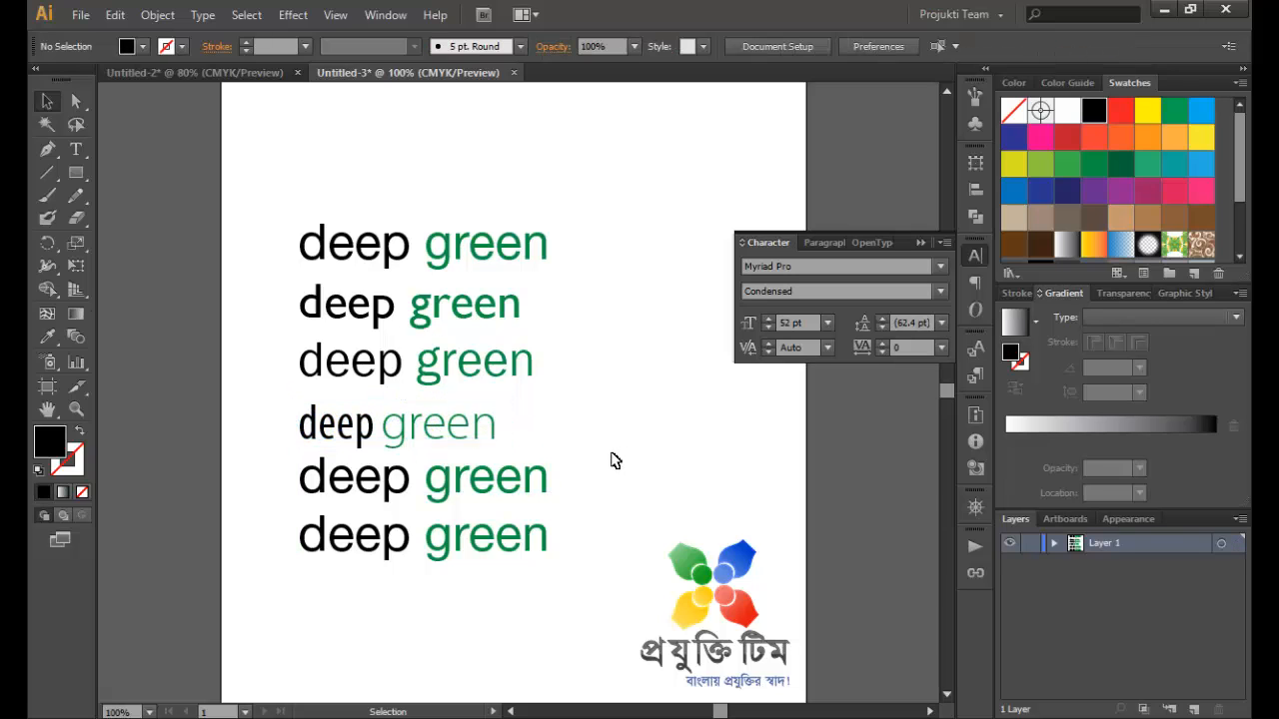
# Change the fifth line's font to Adobe Jenson Pro in the Caption style
pyautogui.click(504, 487)
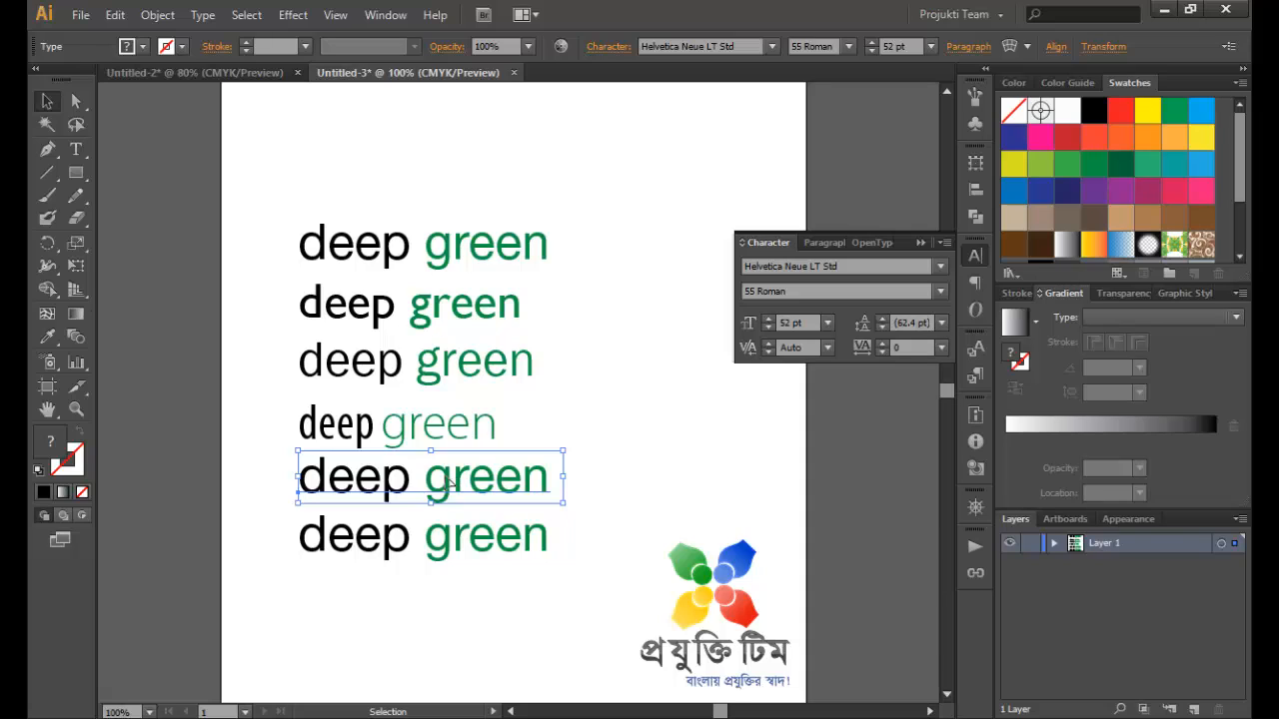
pyautogui.click(799, 267)
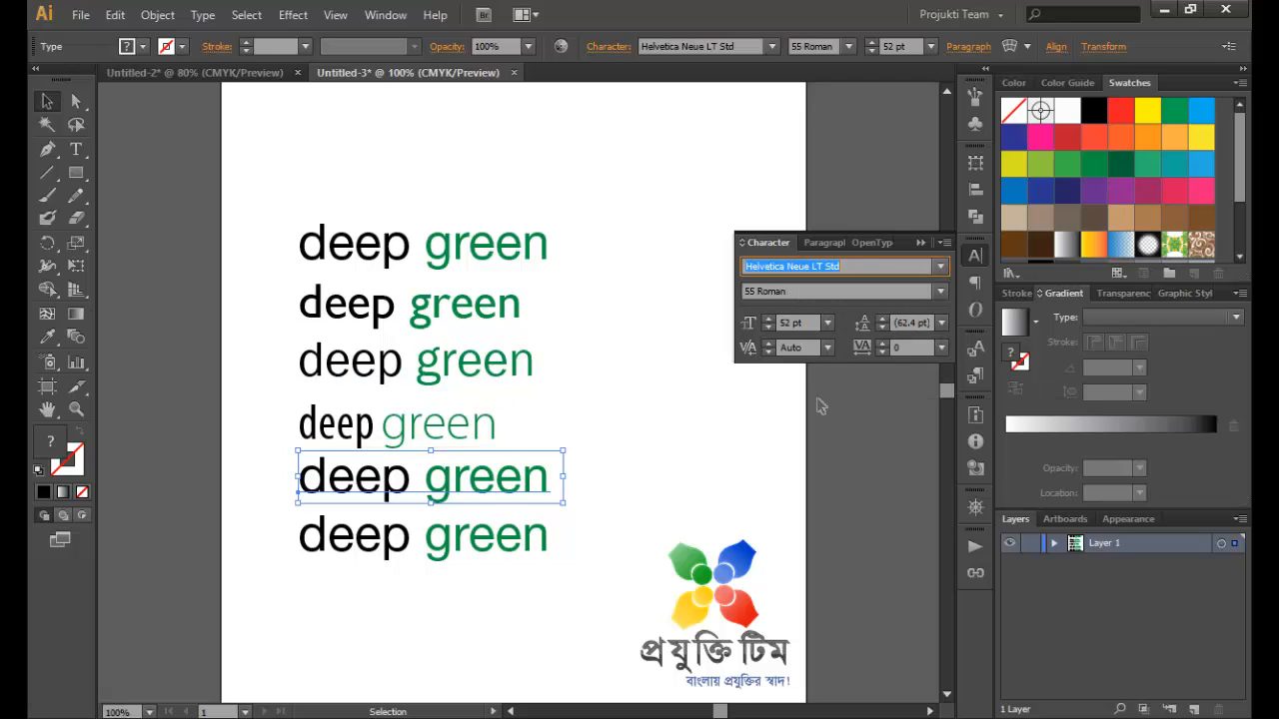
pyautogui.write('Adobe Caslon Pro')
pyautogui.press('Down')
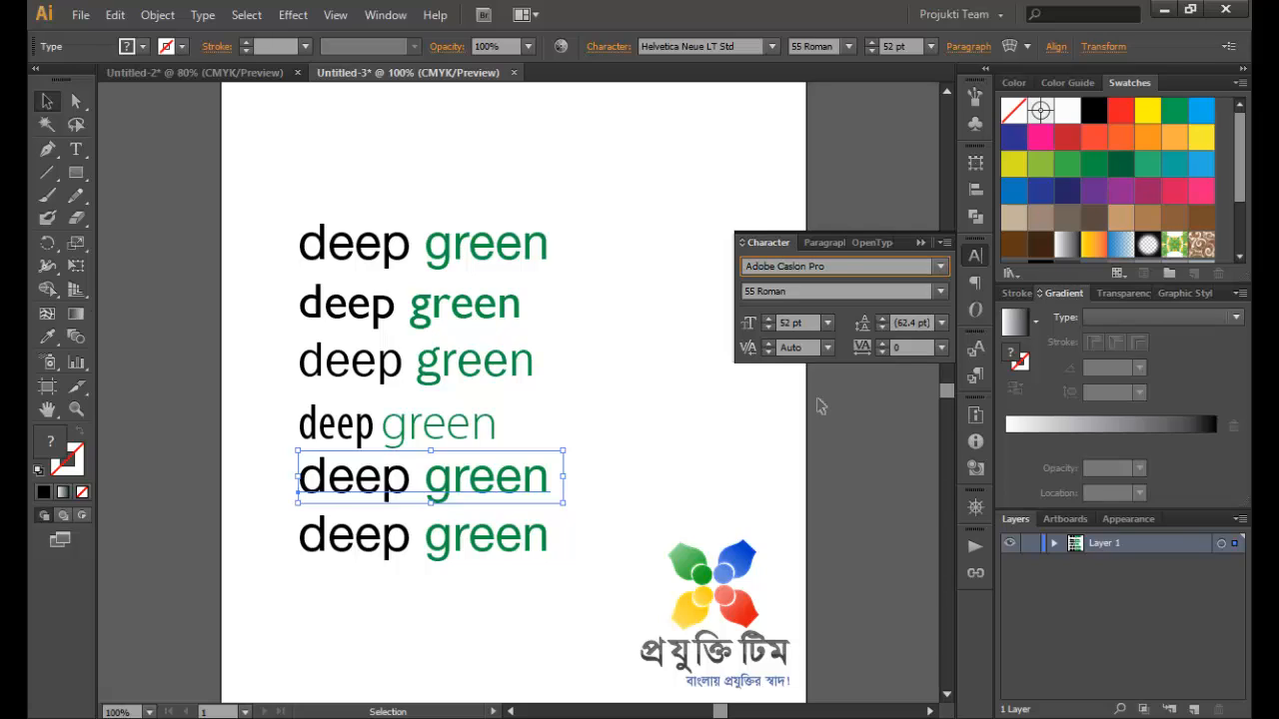
pyautogui.press('Down')
pyautogui.press('Return')
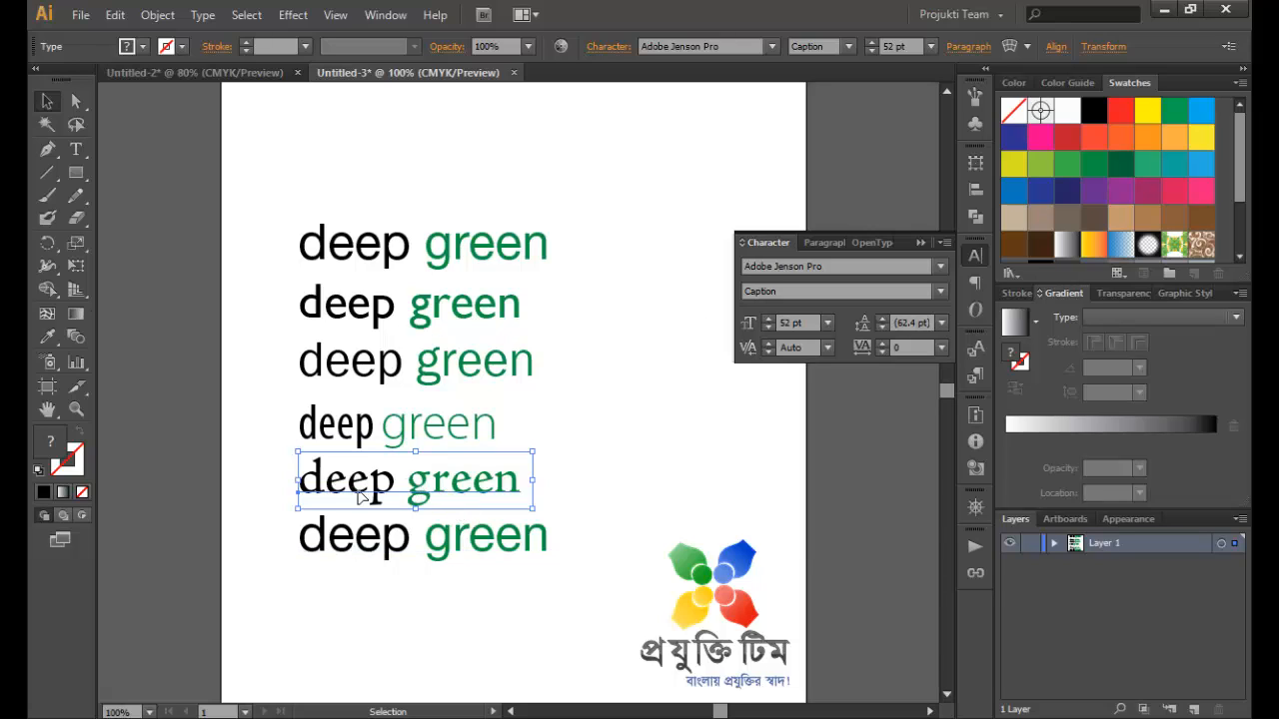
# Change the sixth line's font to Script MT Bold and deselect the line
pyautogui.click(445, 550)
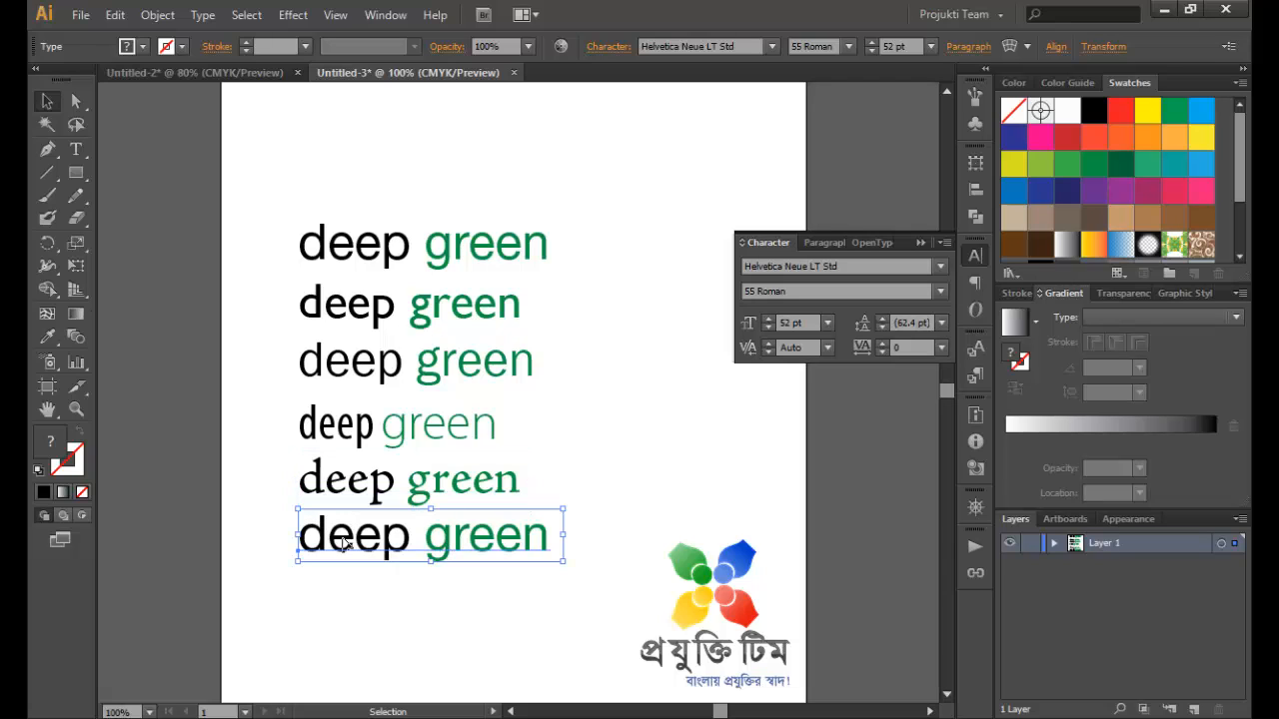
pyautogui.click(785, 268)
pyautogui.write('S')
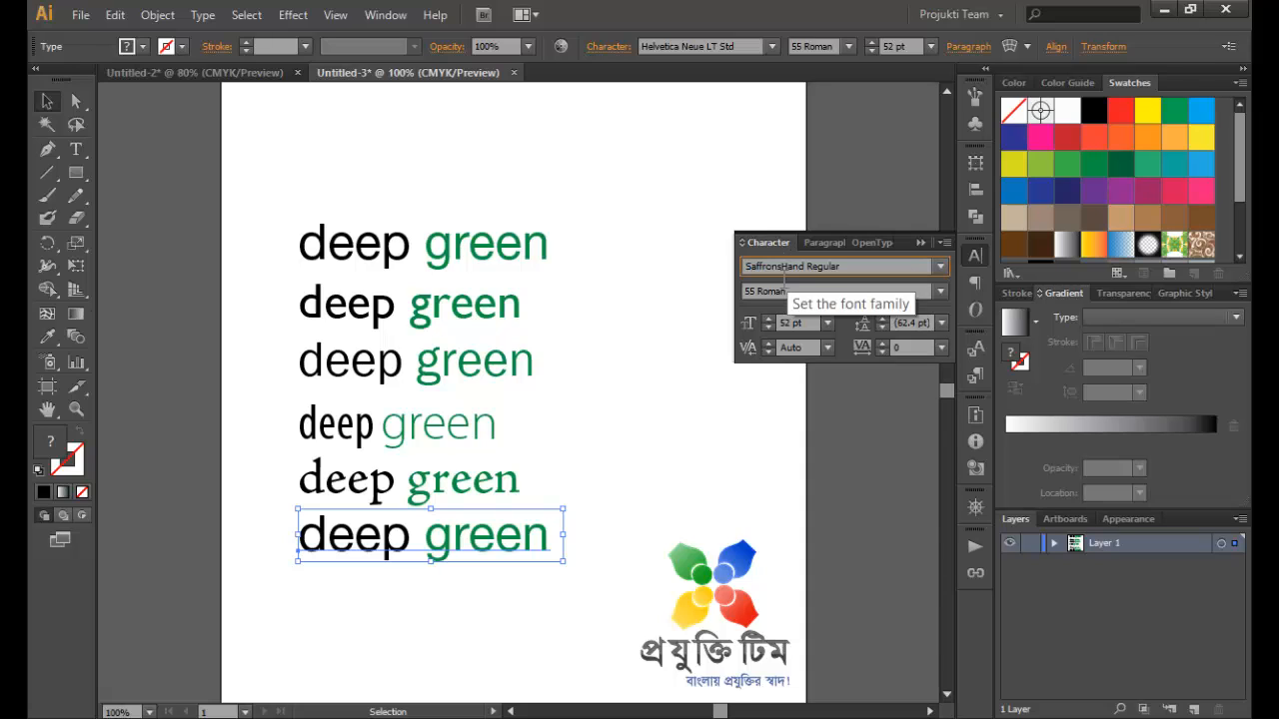
pyautogui.write('cript MT Bold')
pyautogui.press('Return')
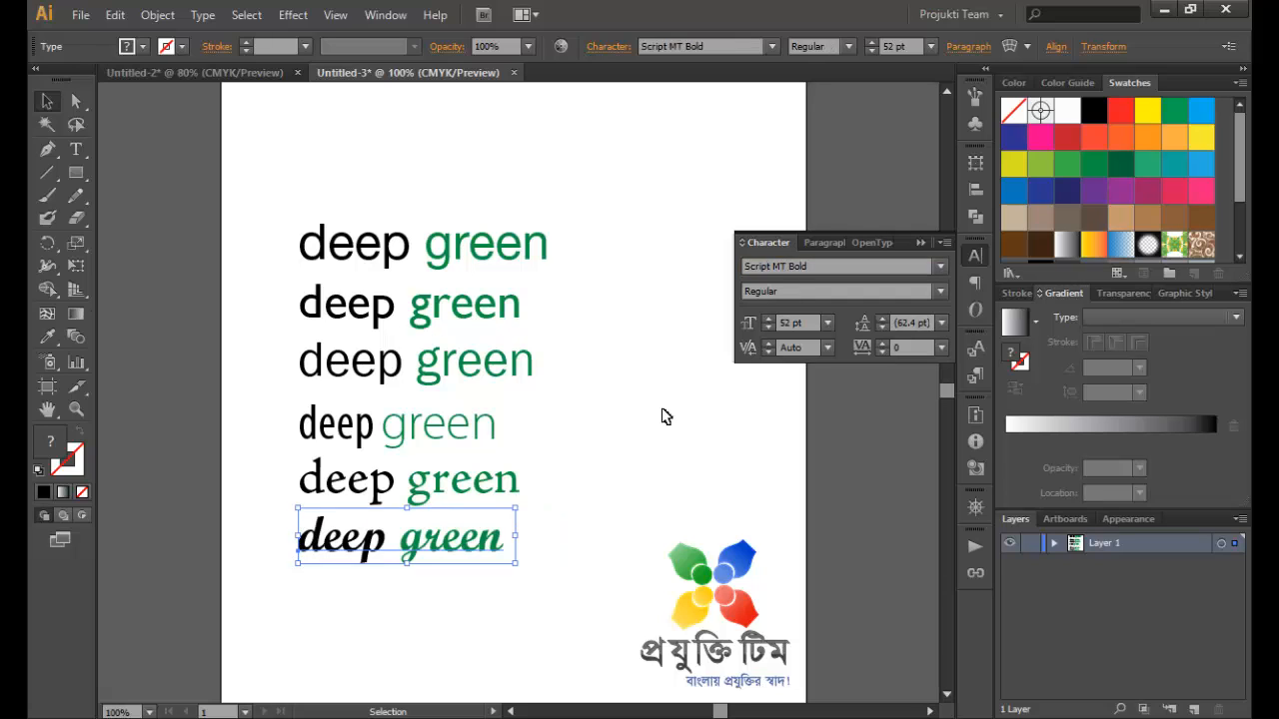
pyautogui.click(584, 589)
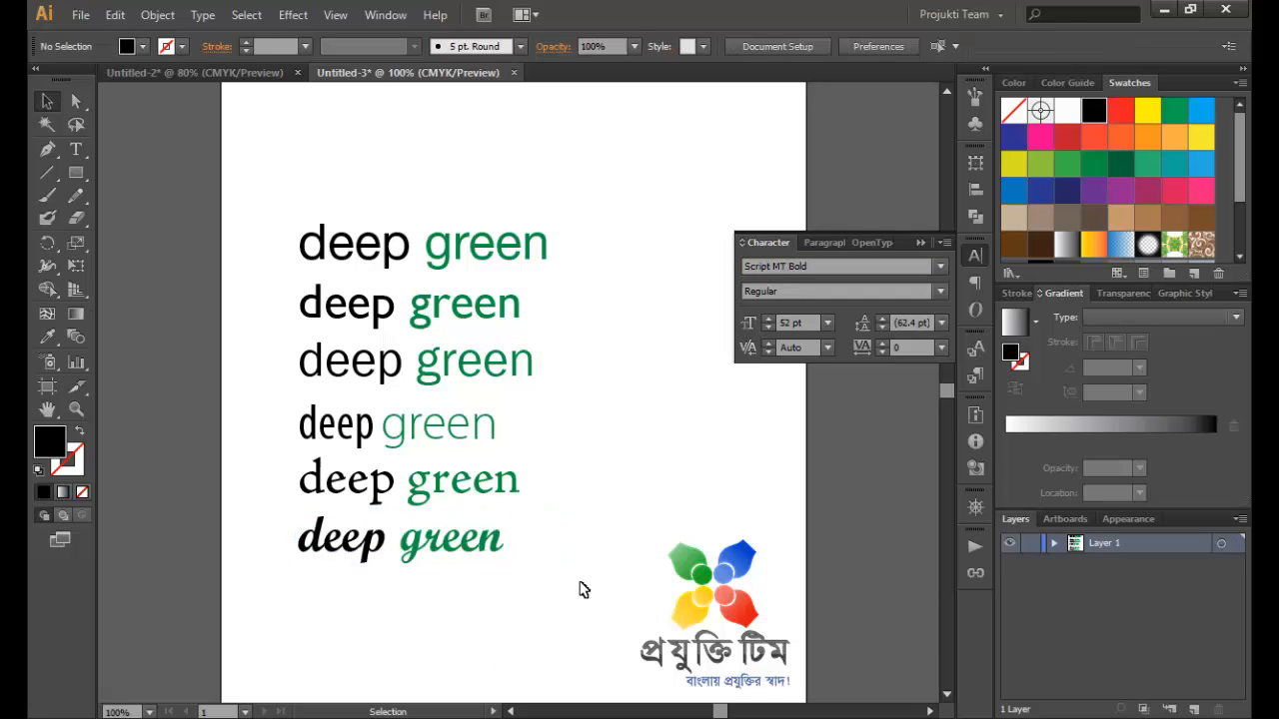
# Delete the three lowest text lines and the first line, keeping only the second and third "deep green" copies
pyautogui.click(444, 555)
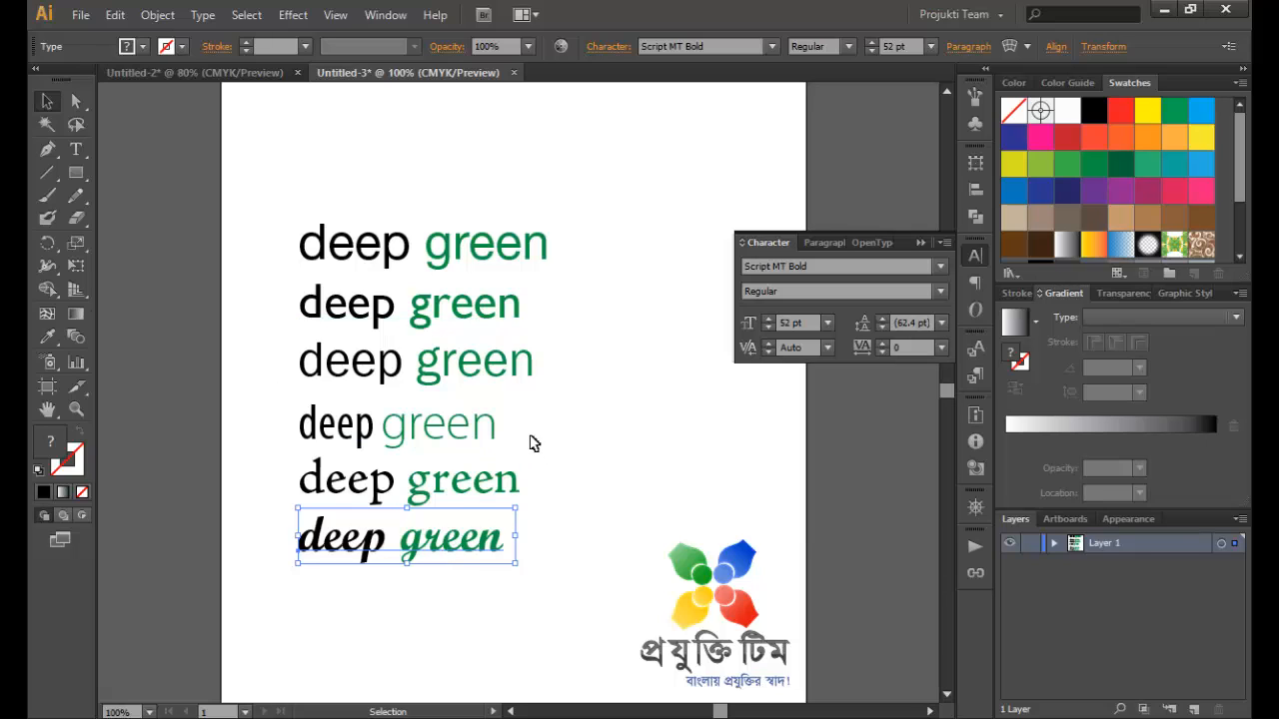
pyautogui.moveTo(530, 428); pyautogui.dragTo(291, 606)
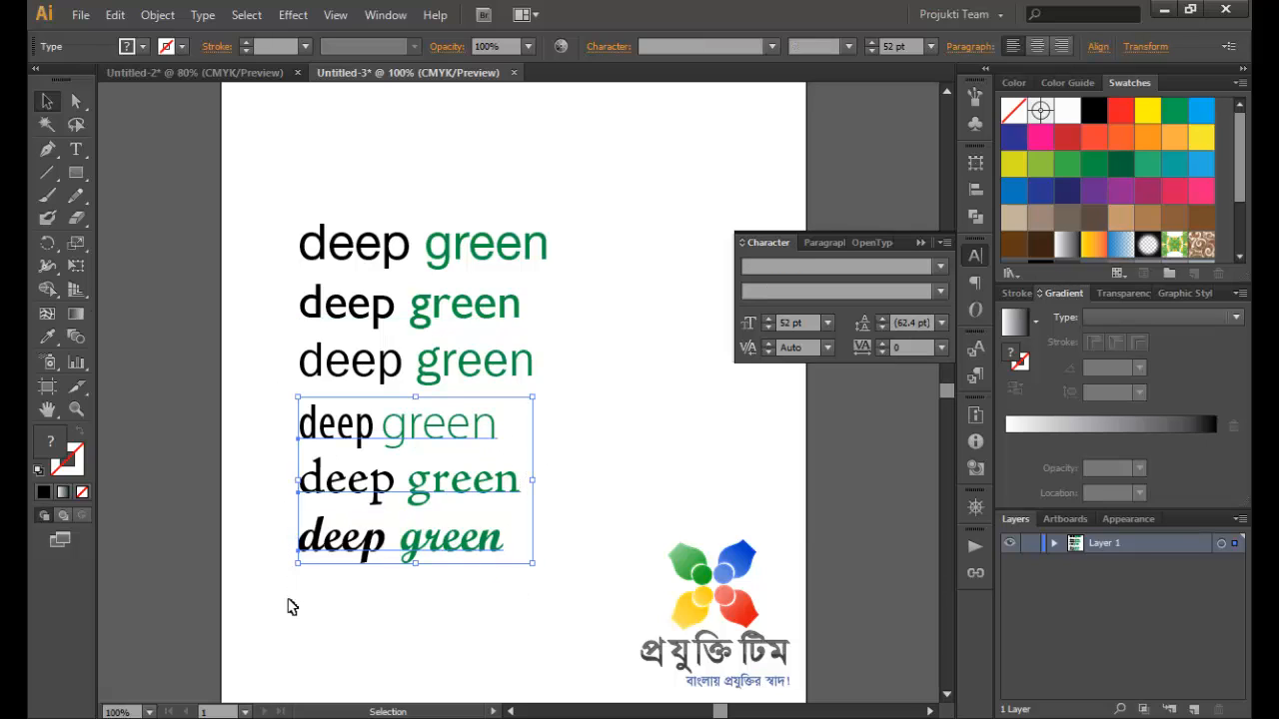
pyautogui.press('Delete')
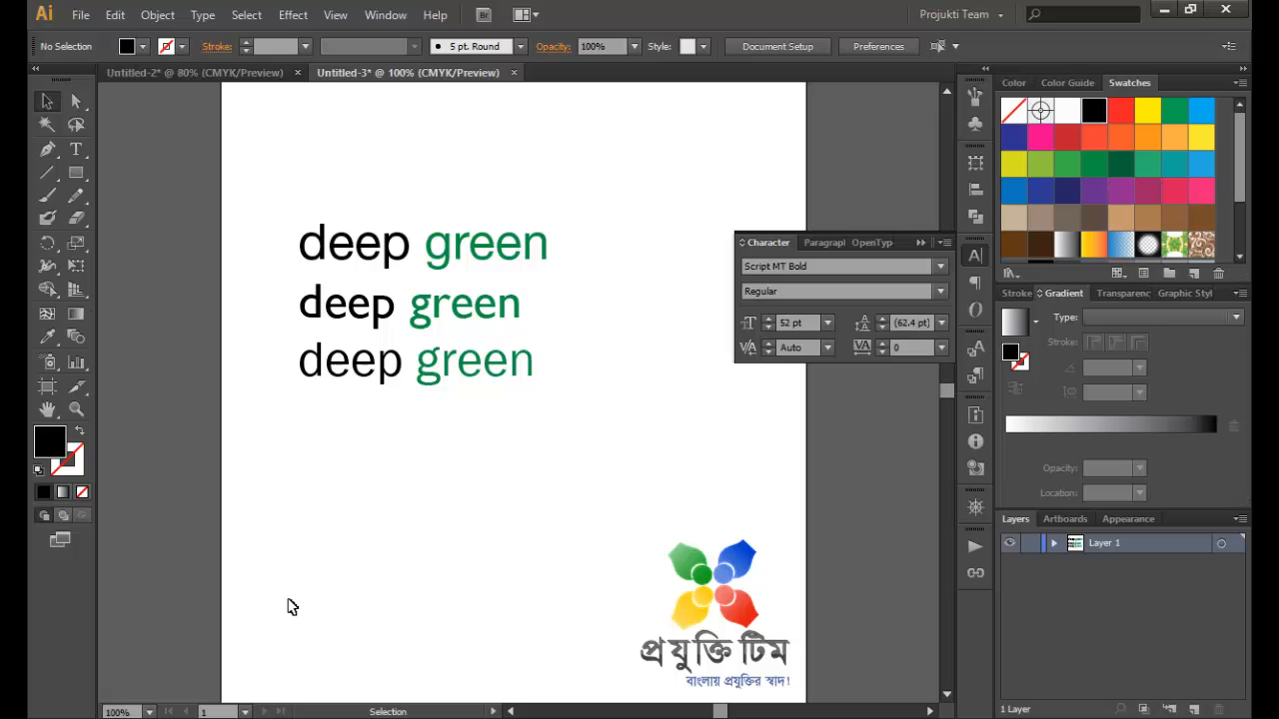
pyautogui.click(503, 247)
pyautogui.press('Delete')
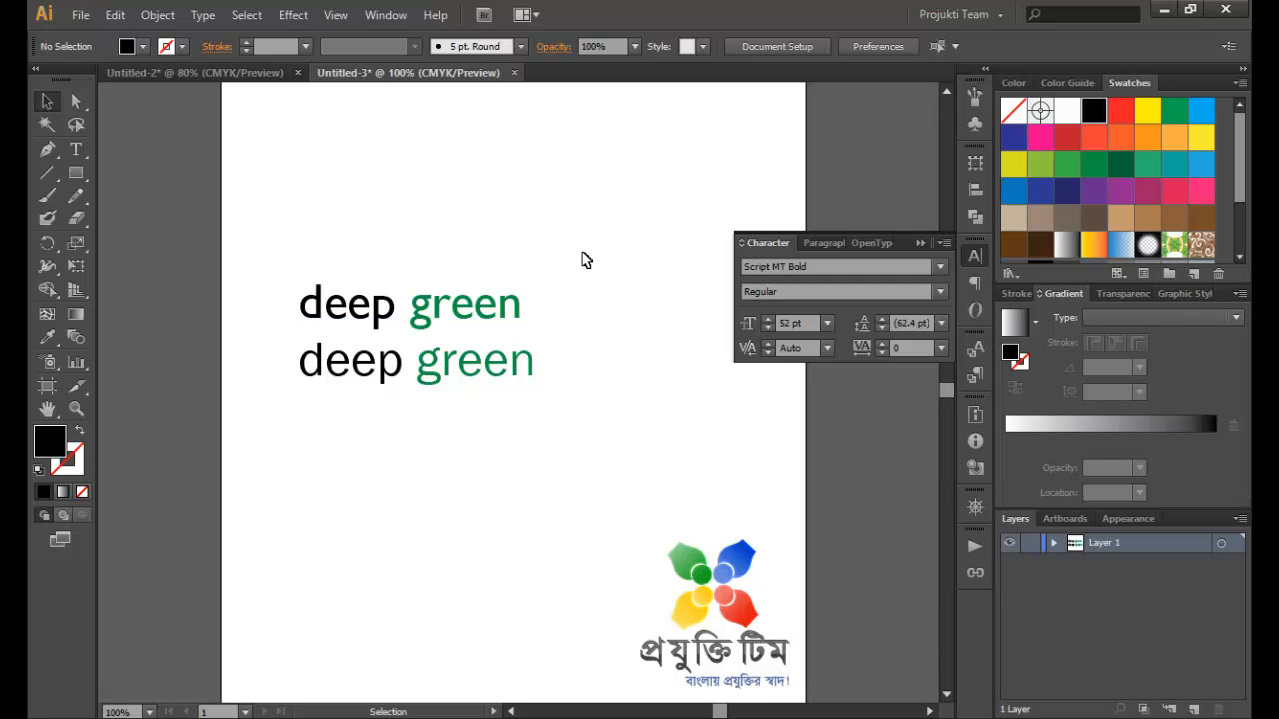
# Recolour the word "green" in the upper remaining line with the grey swatch C=0 M=0 Y=0 K=70
pyautogui.doubleClick(425, 314)
pyautogui.moveTo(409, 305); pyautogui.dragTo(536, 307)
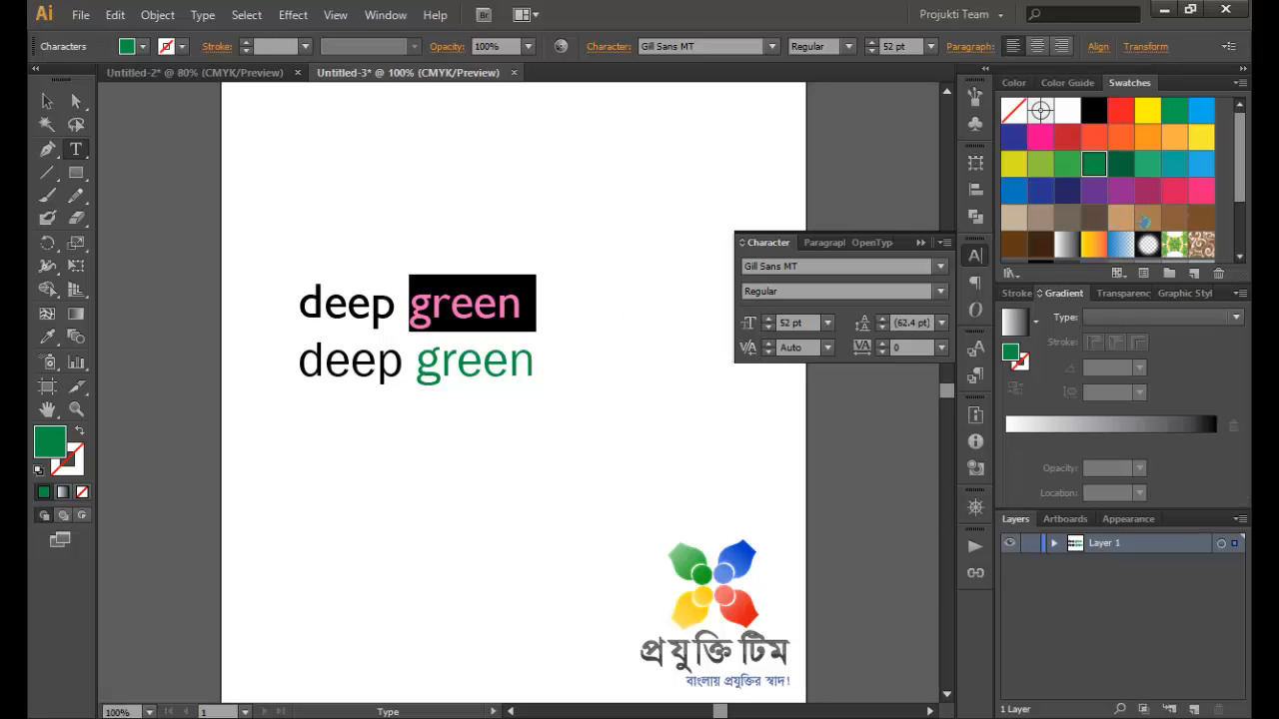
pyautogui.moveTo(1245, 183); pyautogui.dragTo(1242, 250)
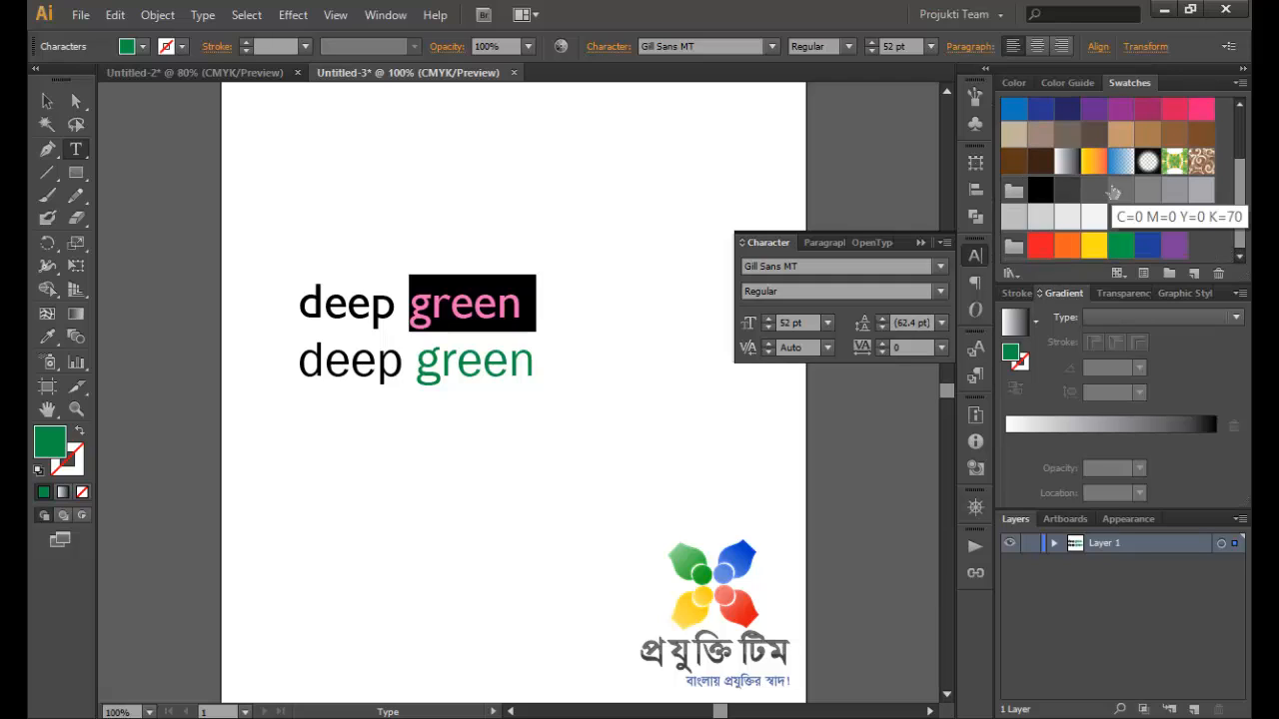
pyautogui.click(1120, 190)
pyautogui.click(47, 101)
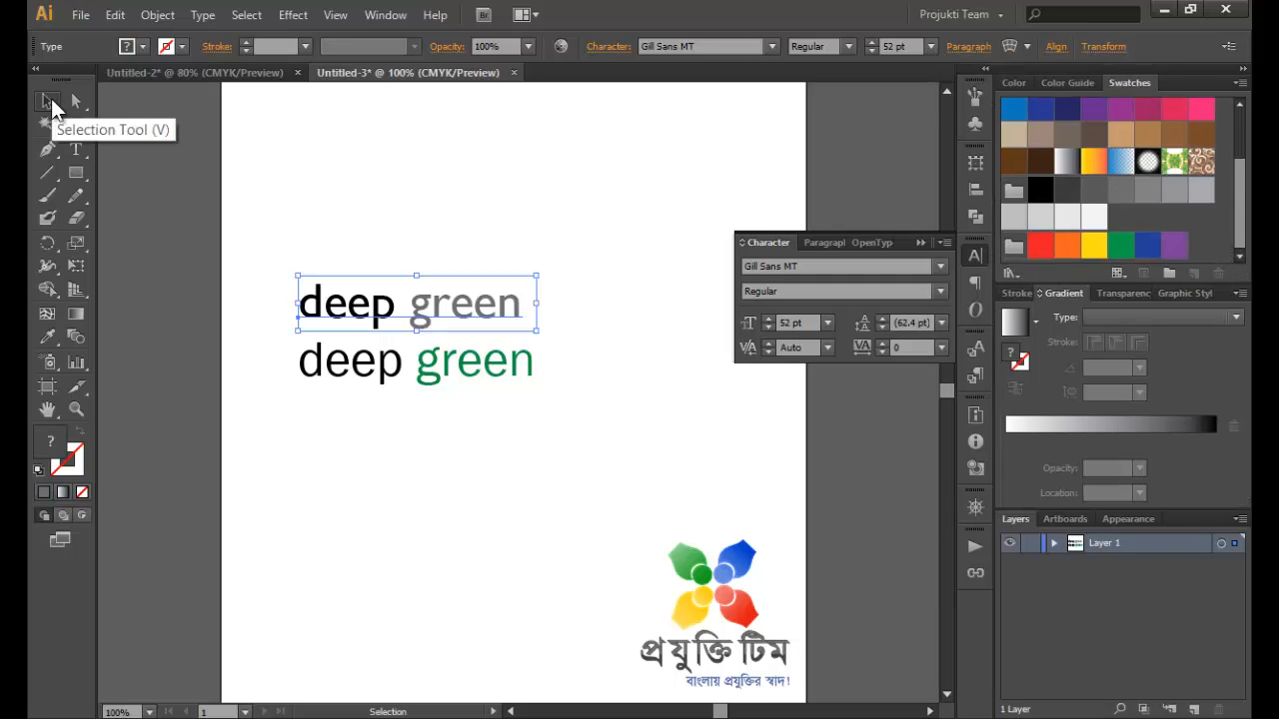
# Lighten the grey word "green" in the upper line by setting its black (K) value to 50%
pyautogui.doubleClick(417, 318)
pyautogui.hotkey('ctrl', 'a')
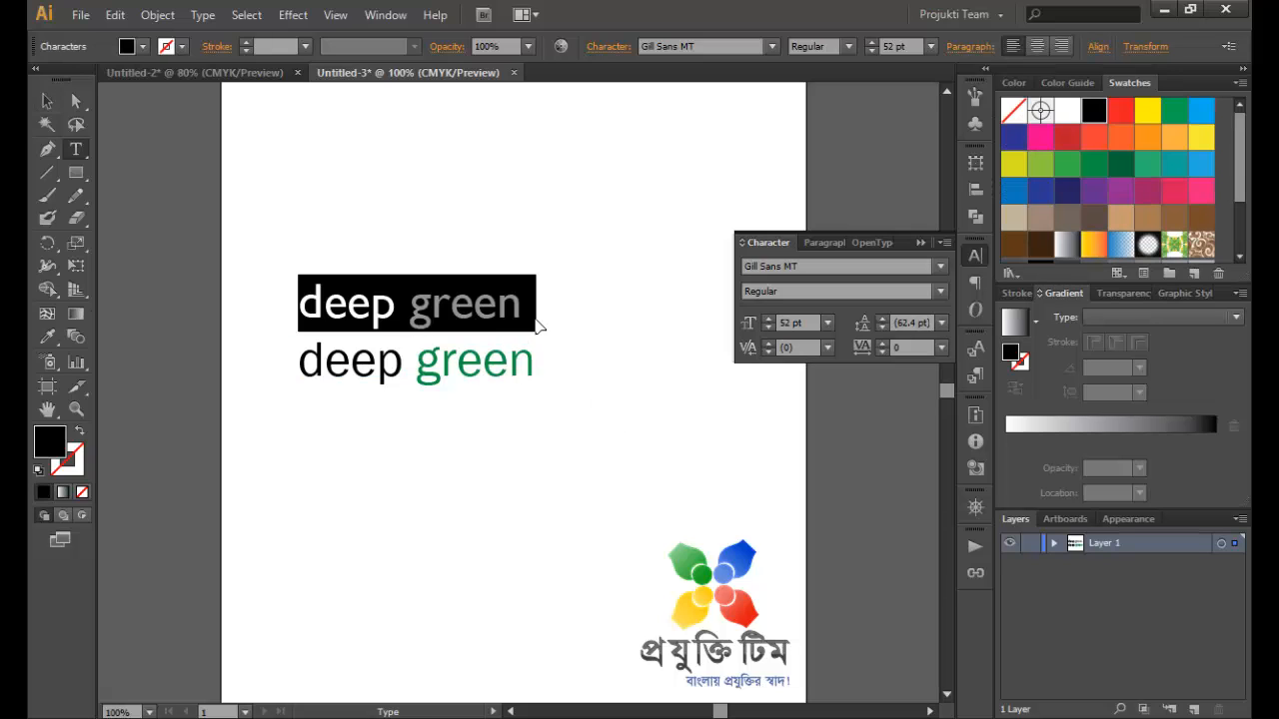
pyautogui.moveTo(412, 316); pyautogui.dragTo(561, 319)
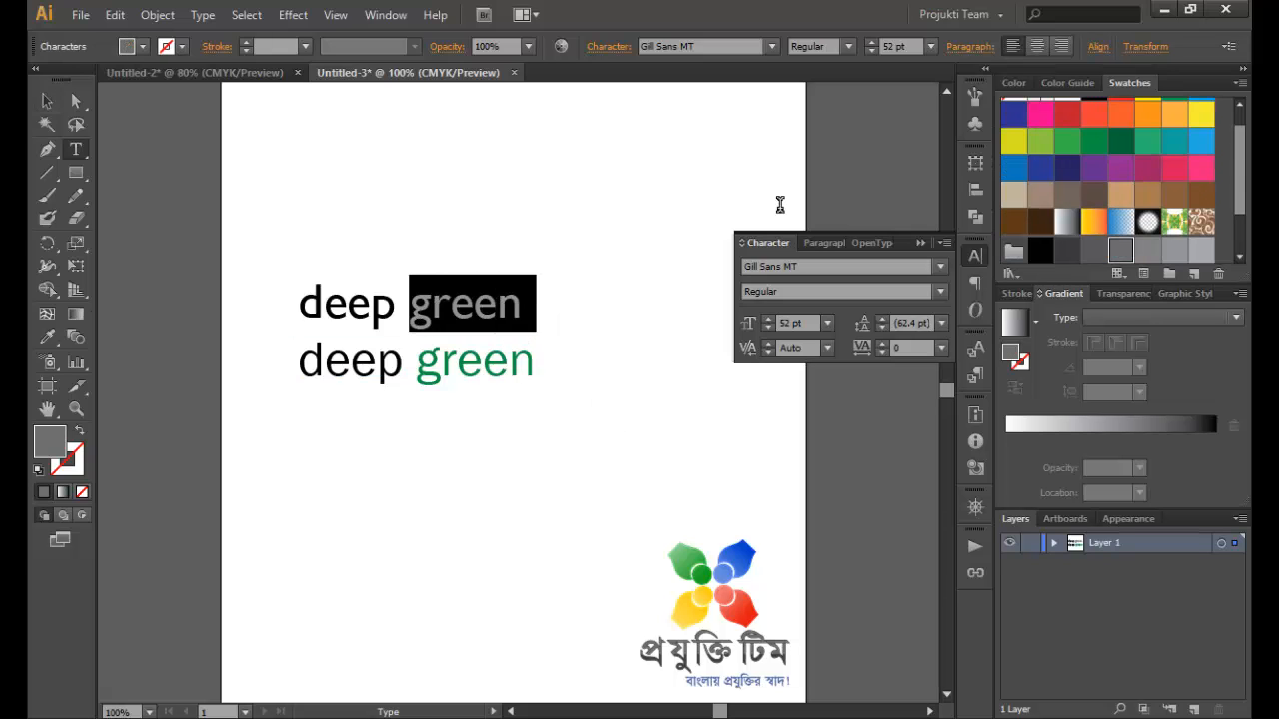
pyautogui.click(1013, 81)
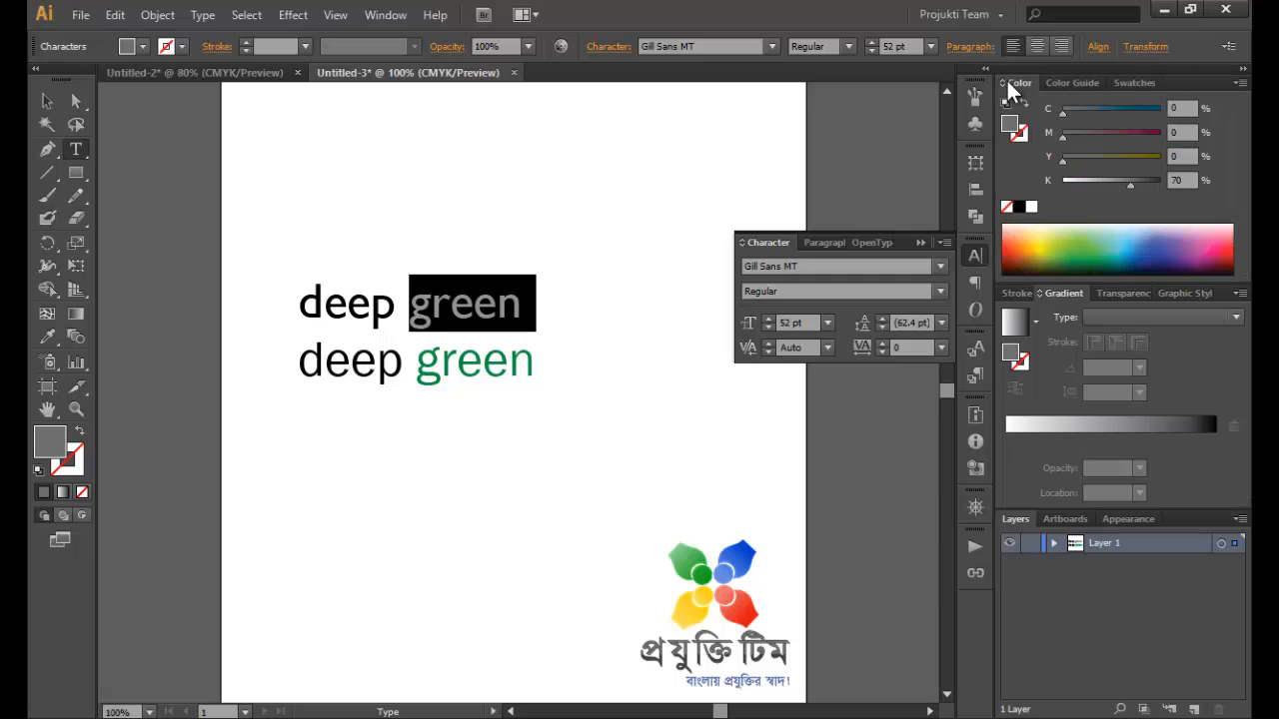
pyautogui.click(1182, 179)
pyautogui.press('Return')
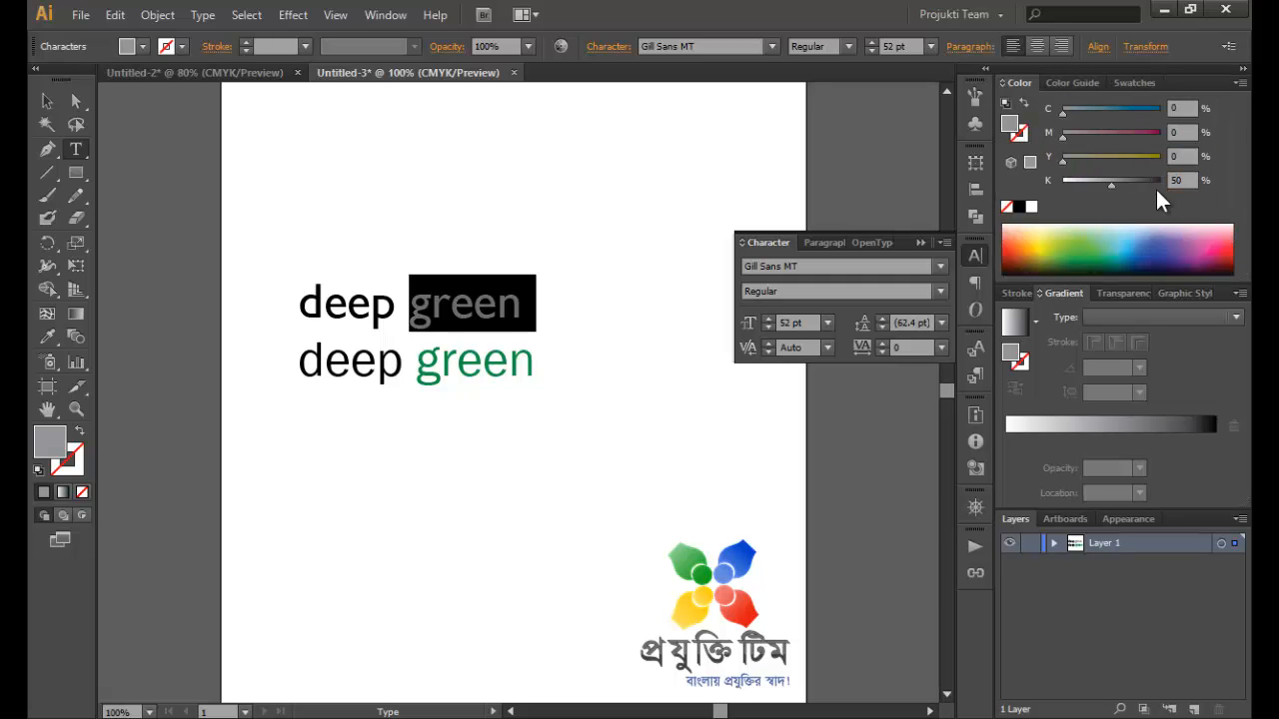
pyautogui.click(49, 101)
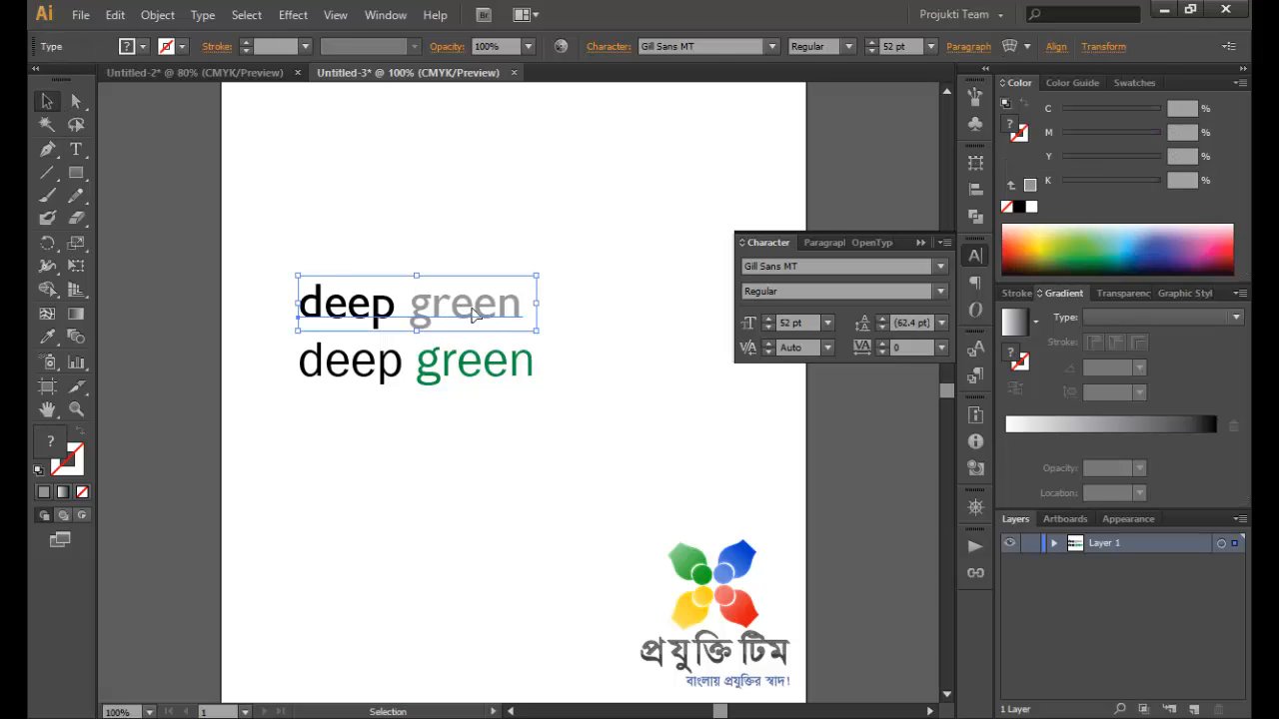